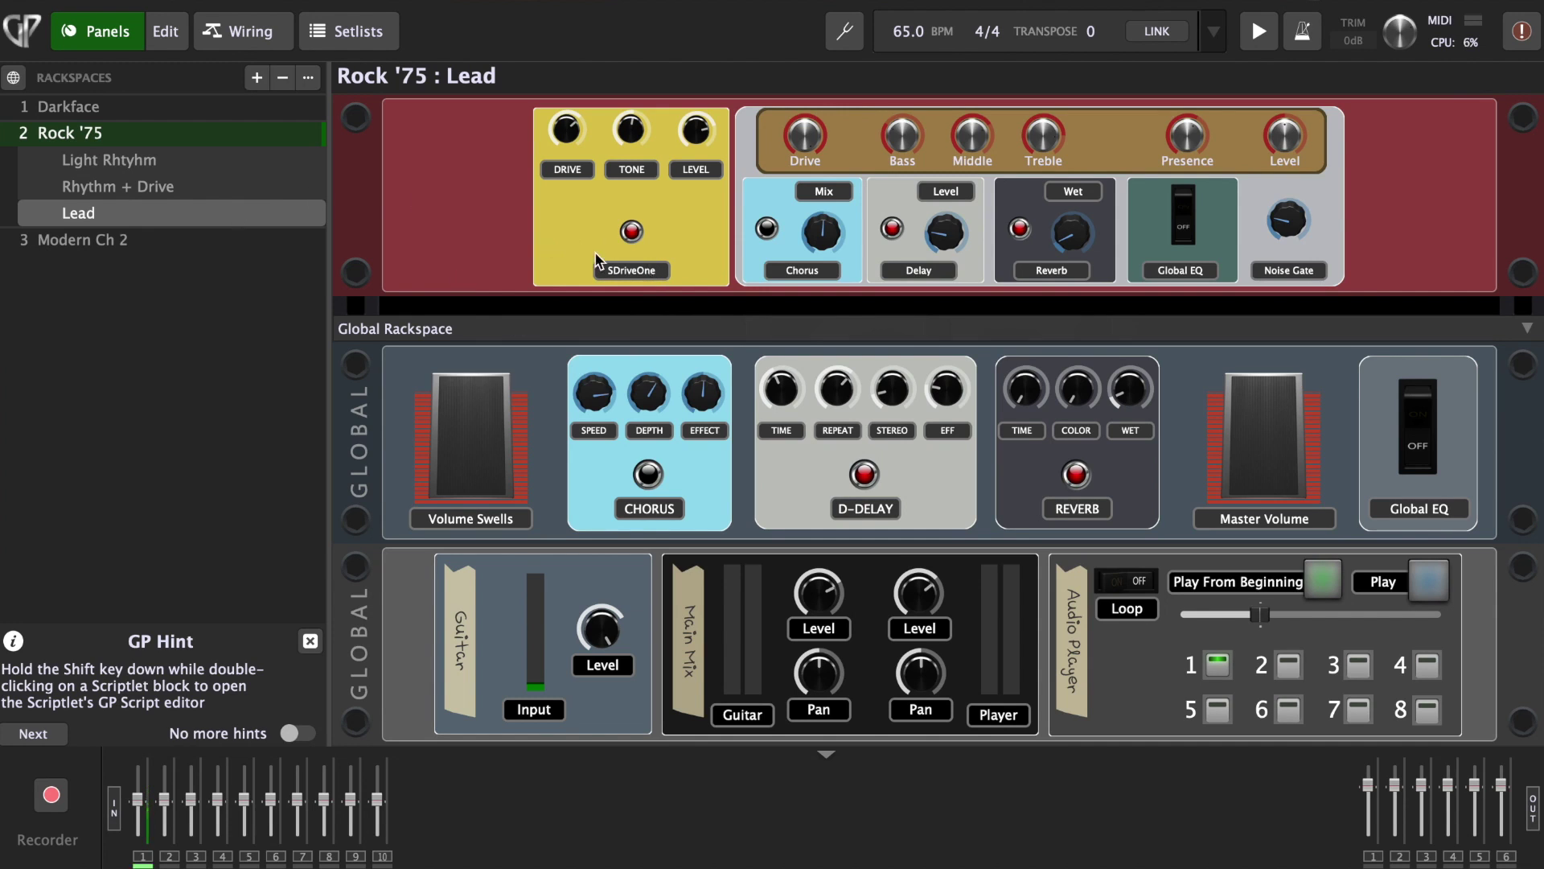
Preview the Darkface, Rock '75 and Modern Ch 2 rackspaces, ending on Modern Ch 2's Heavy Rhythm
left_click(147, 110)
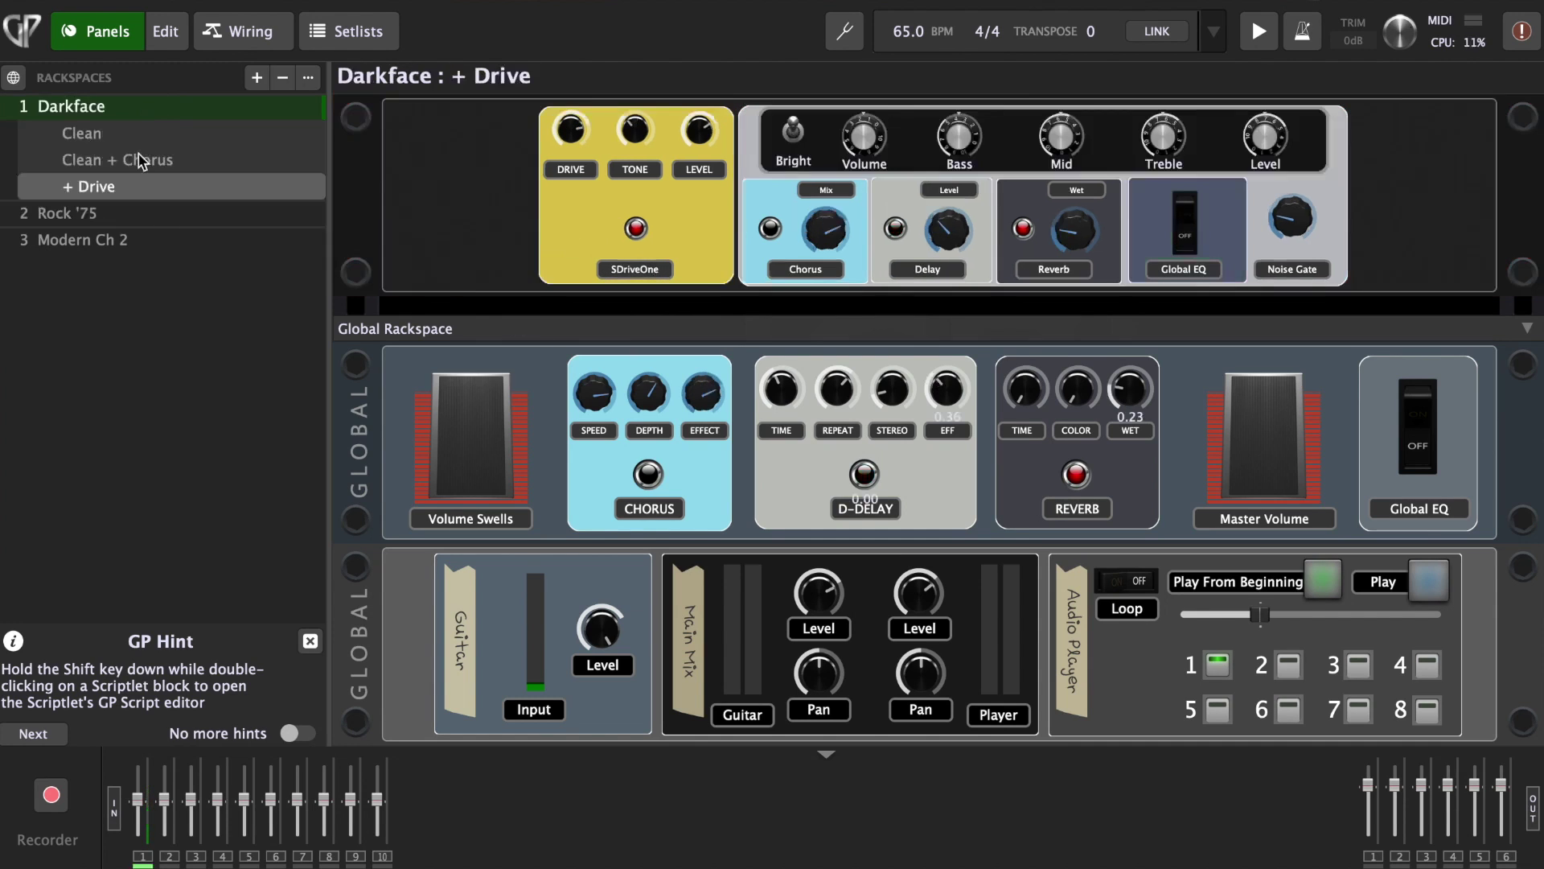
left_click(129, 214)
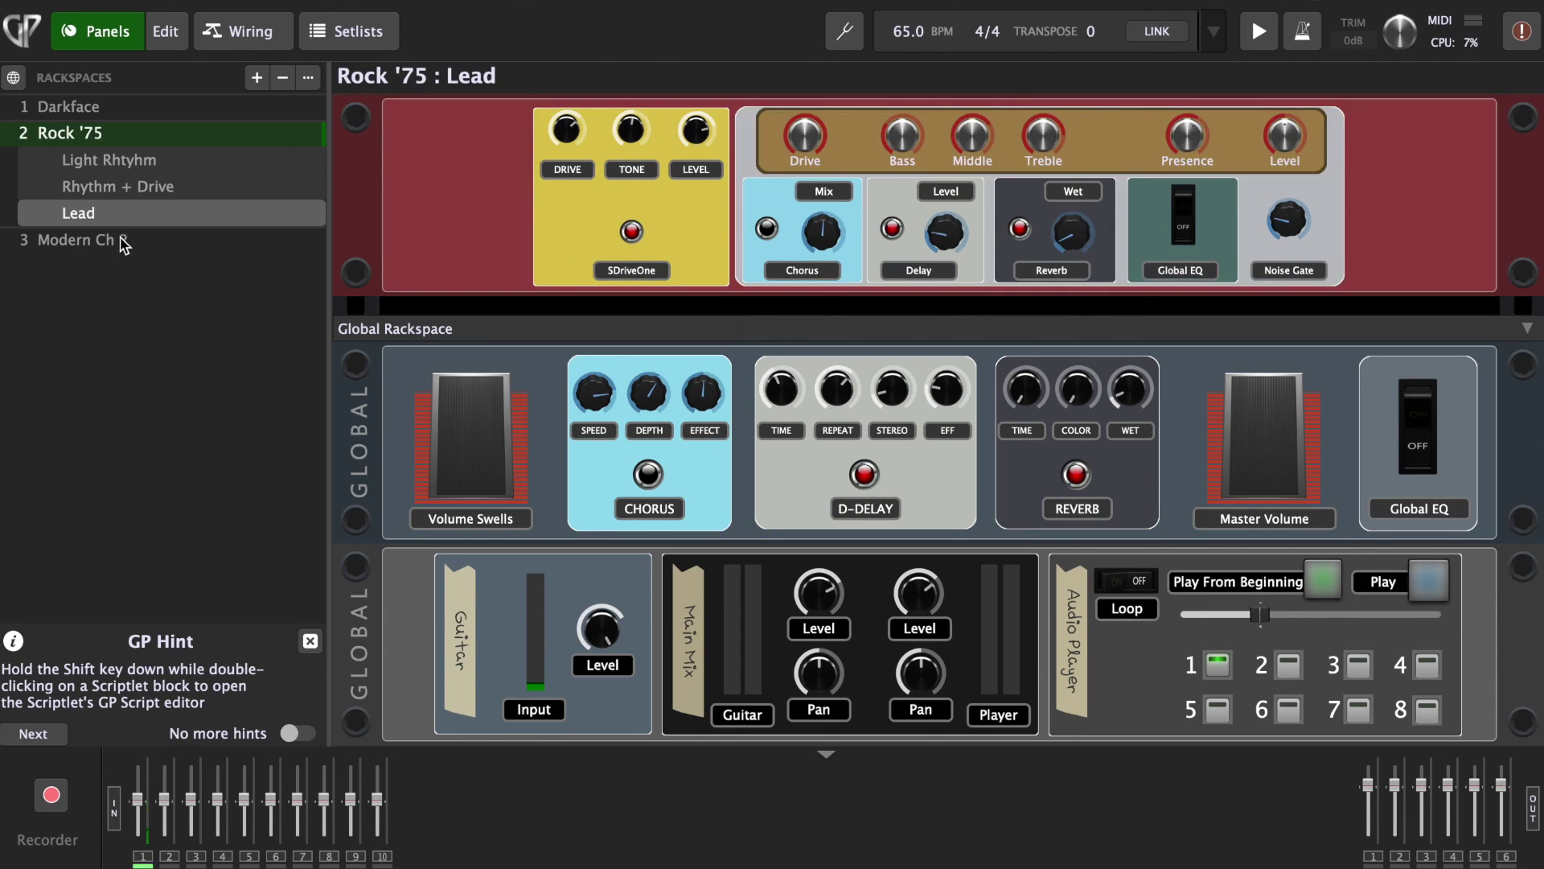
left_click(123, 241)
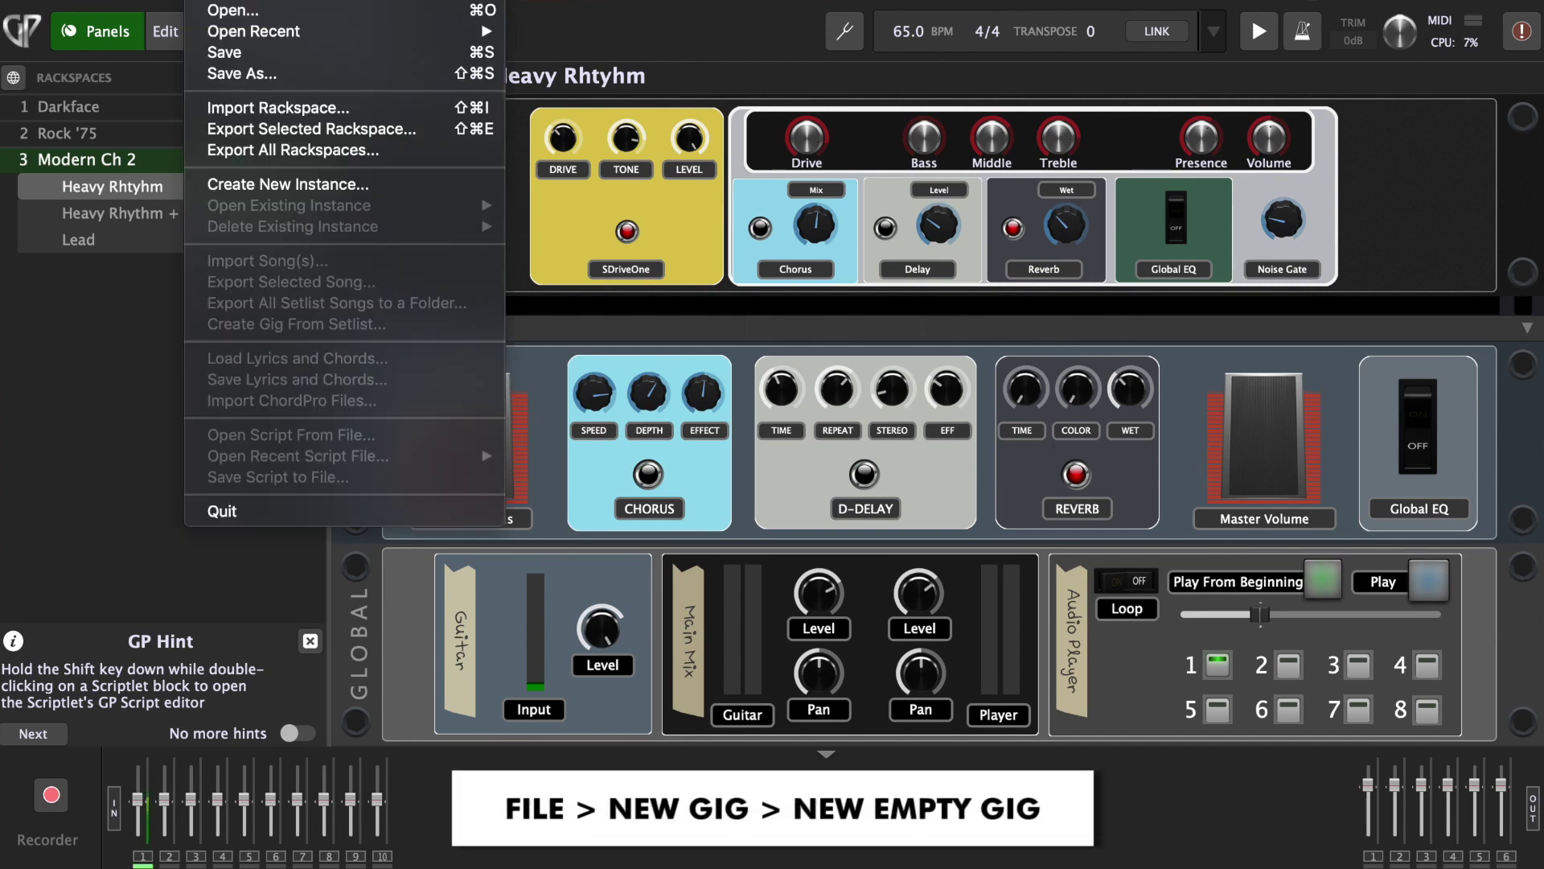
Create a New Empty Gig without saving changes to the current gig
left_click(228, 3)
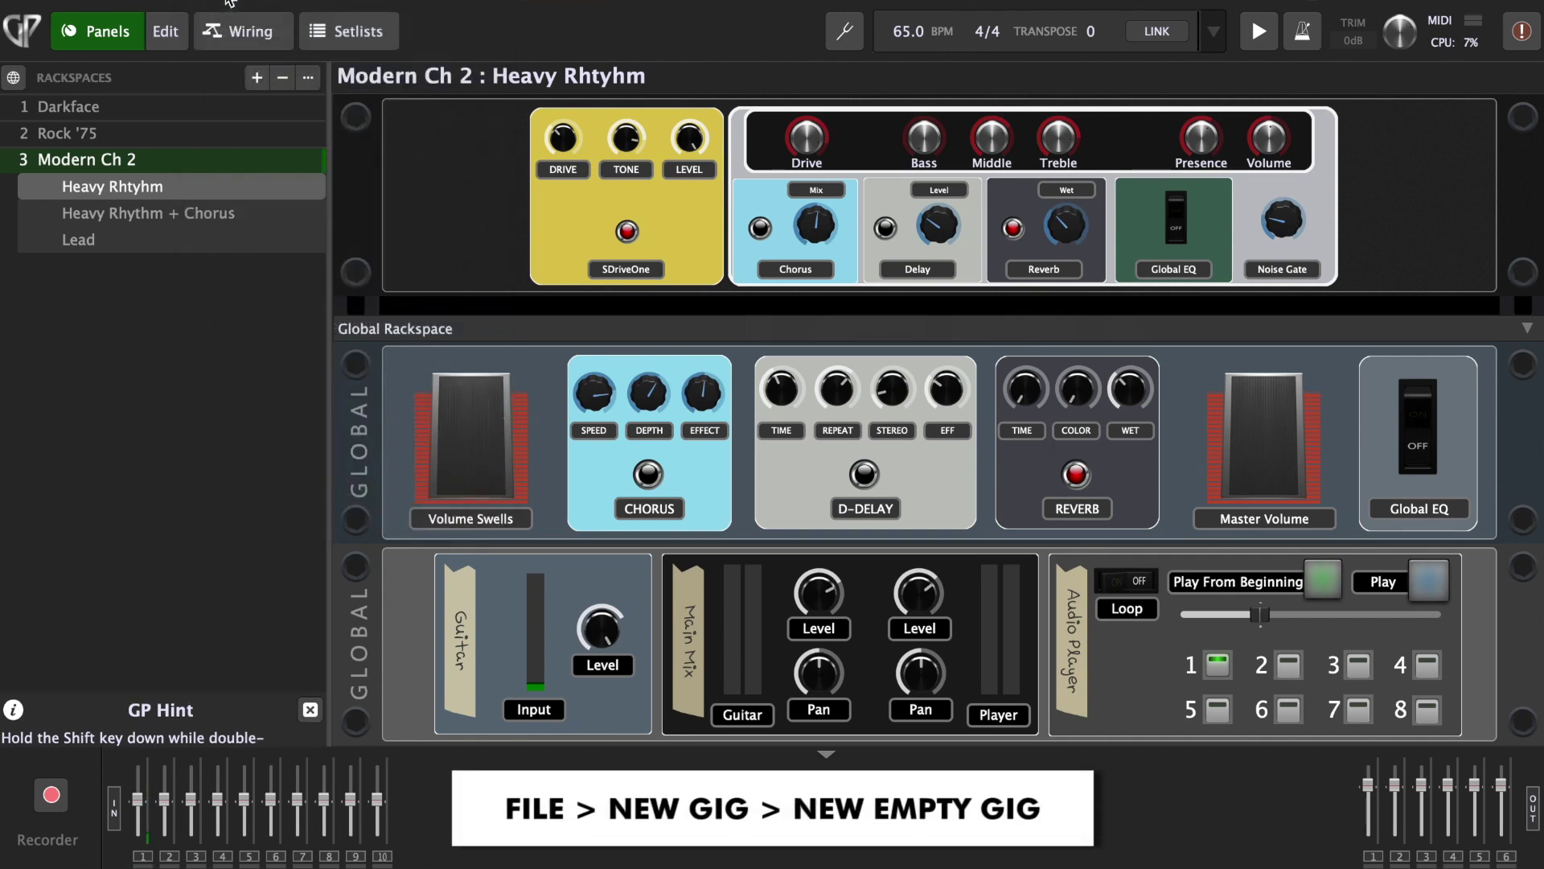
left_click(718, 304)
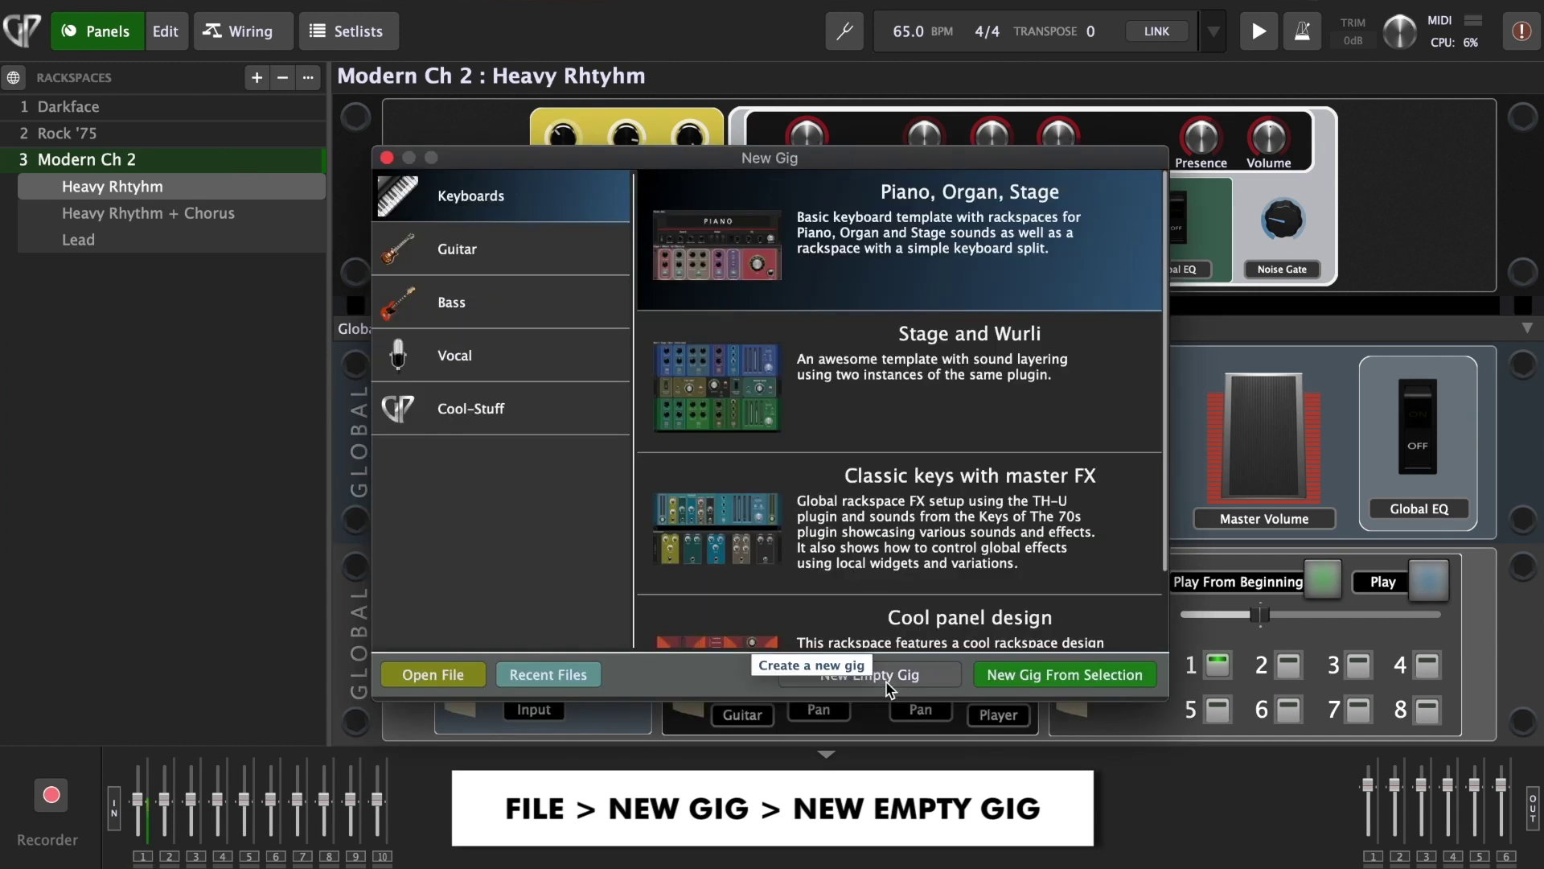
left_click(887, 682)
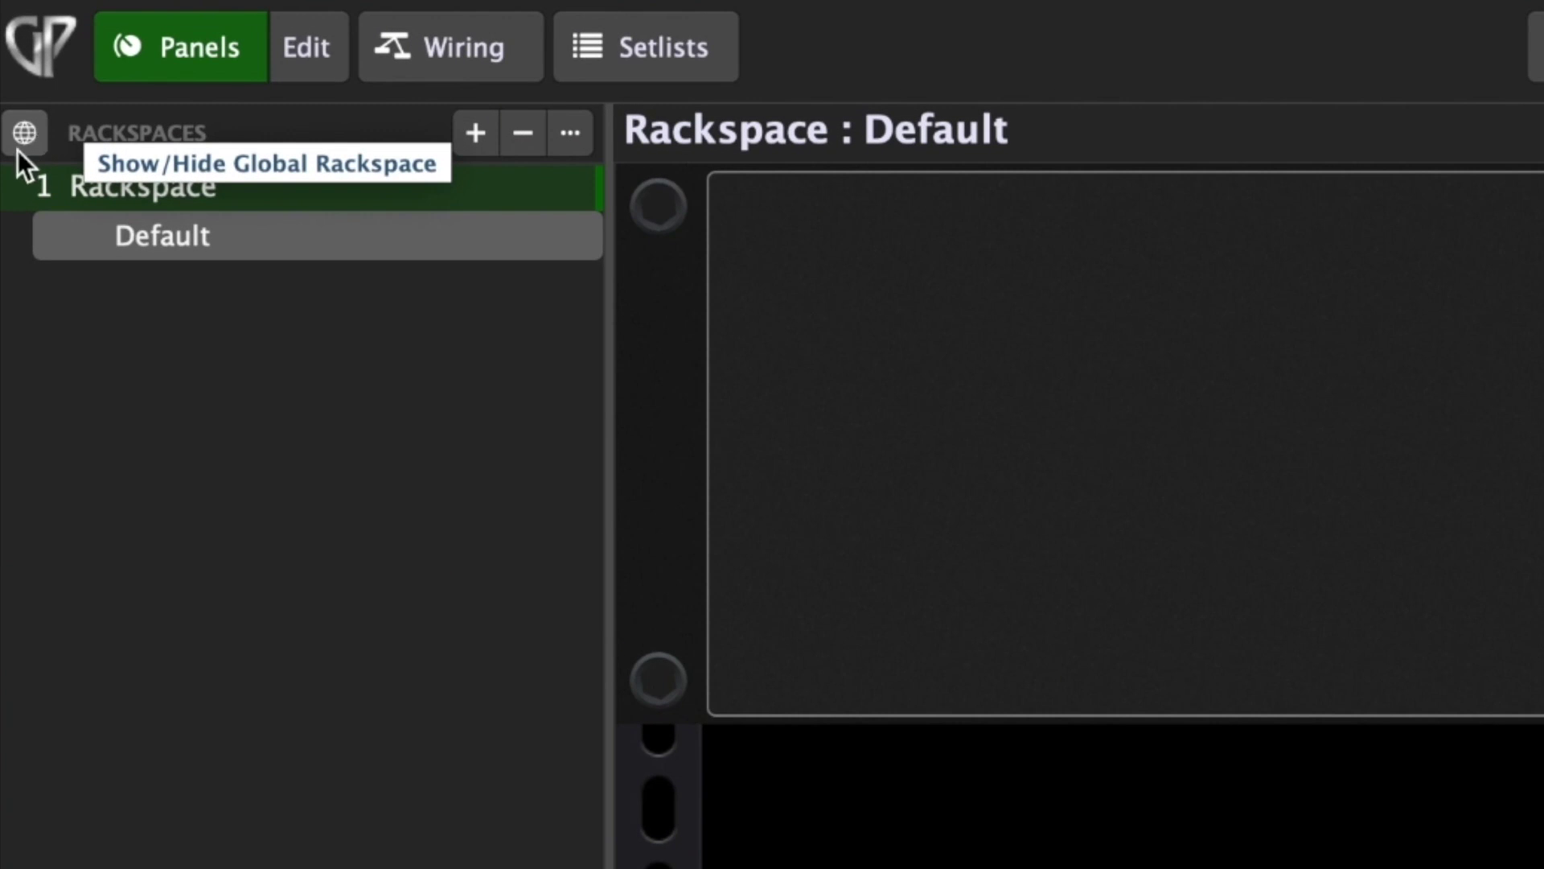
In the global rackspace wiring, place To Rackspaces under Audio In and connect channels 2 and 3 to it
left_click(32, 132)
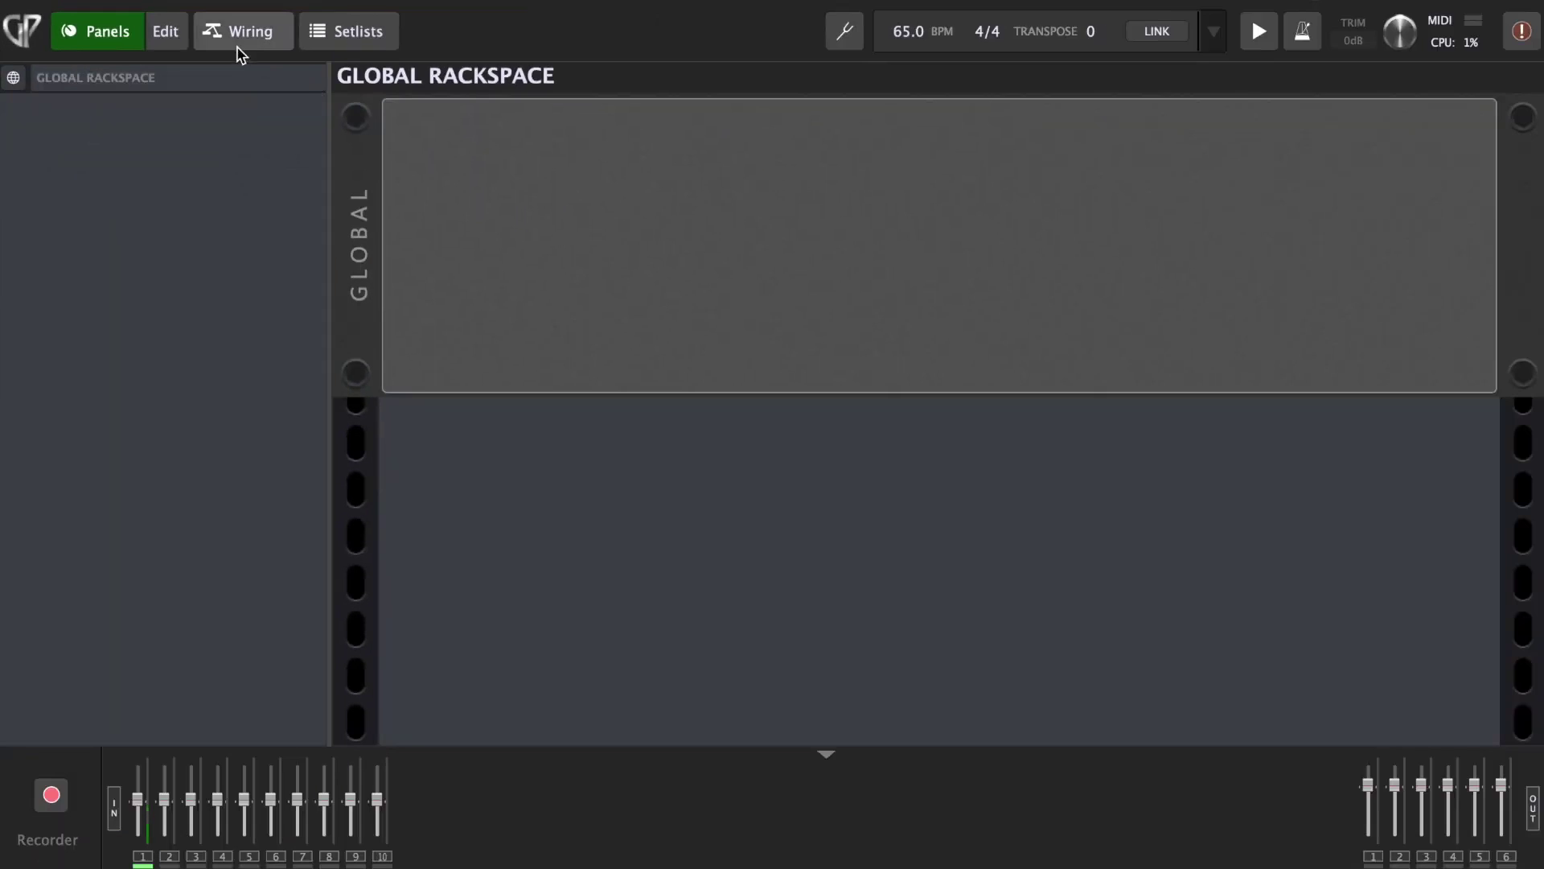
left_click(254, 44)
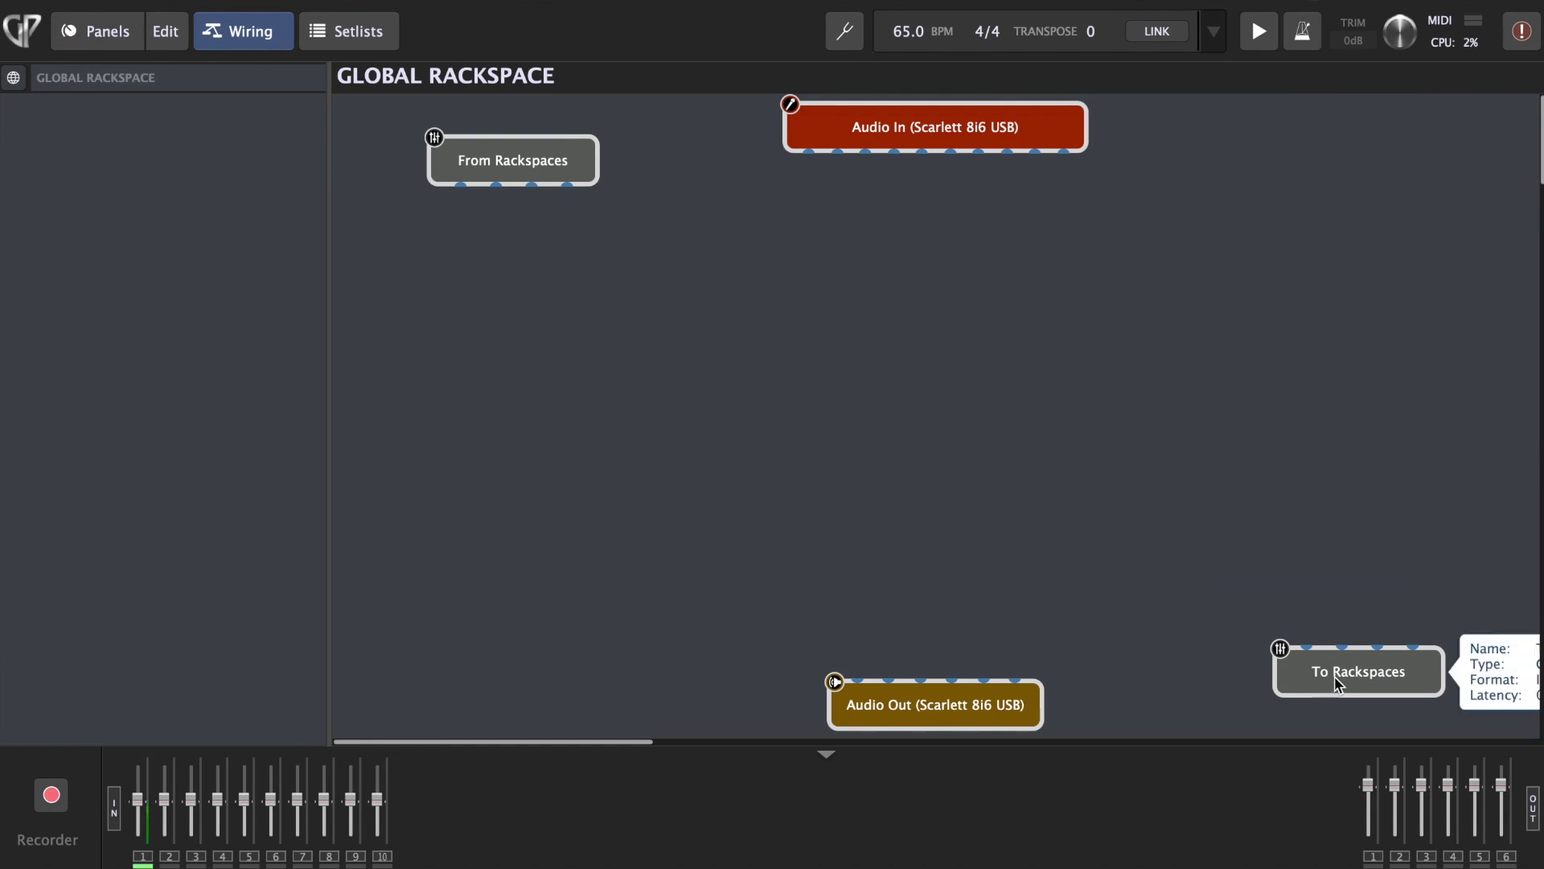
left_click_drag(1340, 684, 884, 247)
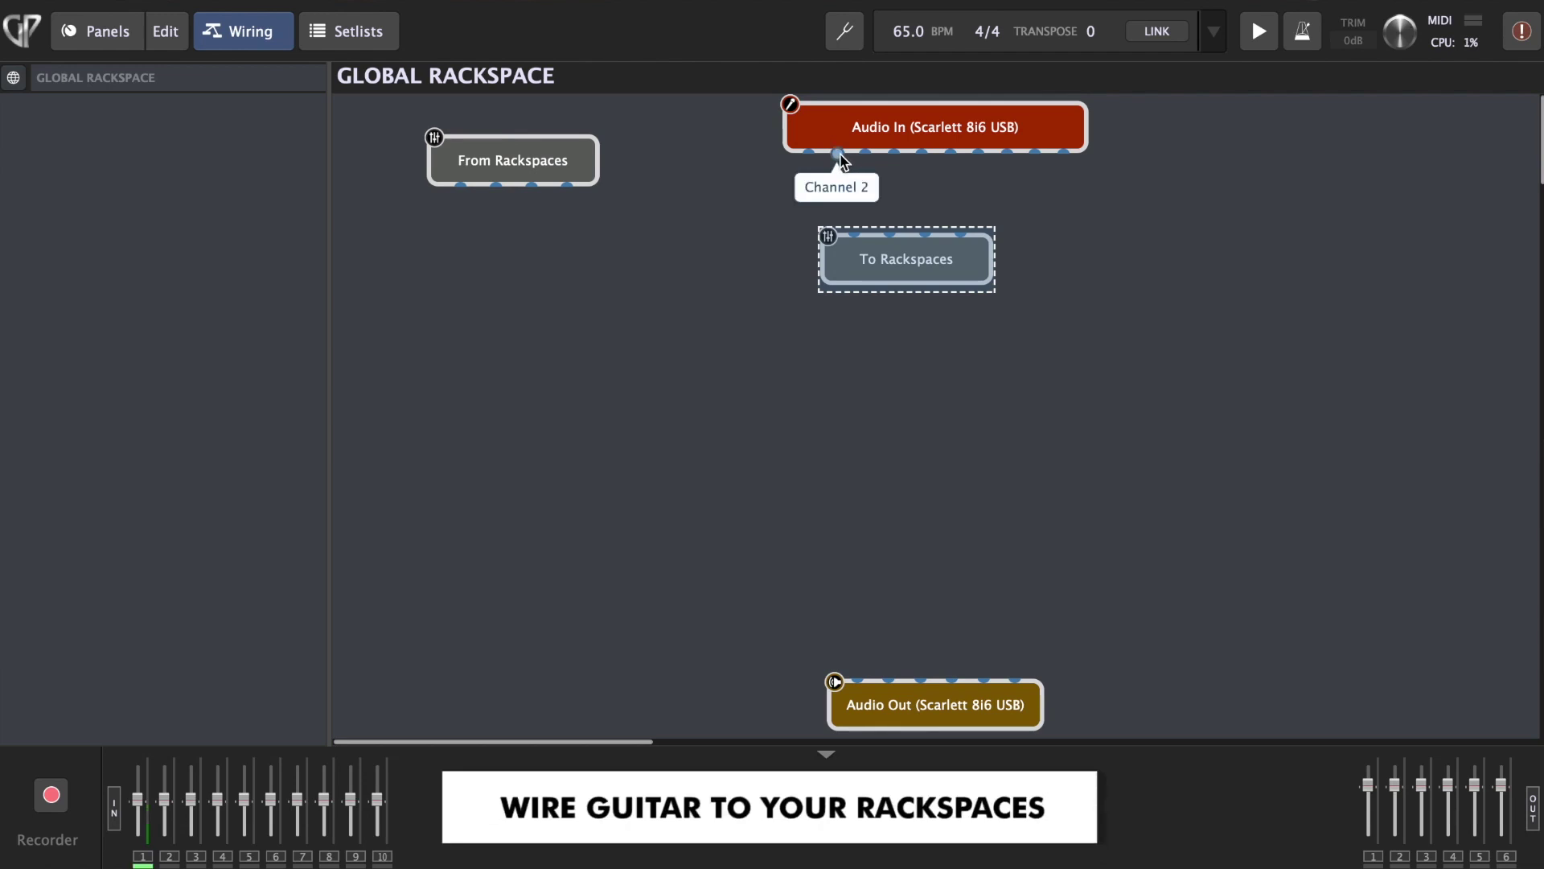
left_click_drag(839, 155, 854, 234)
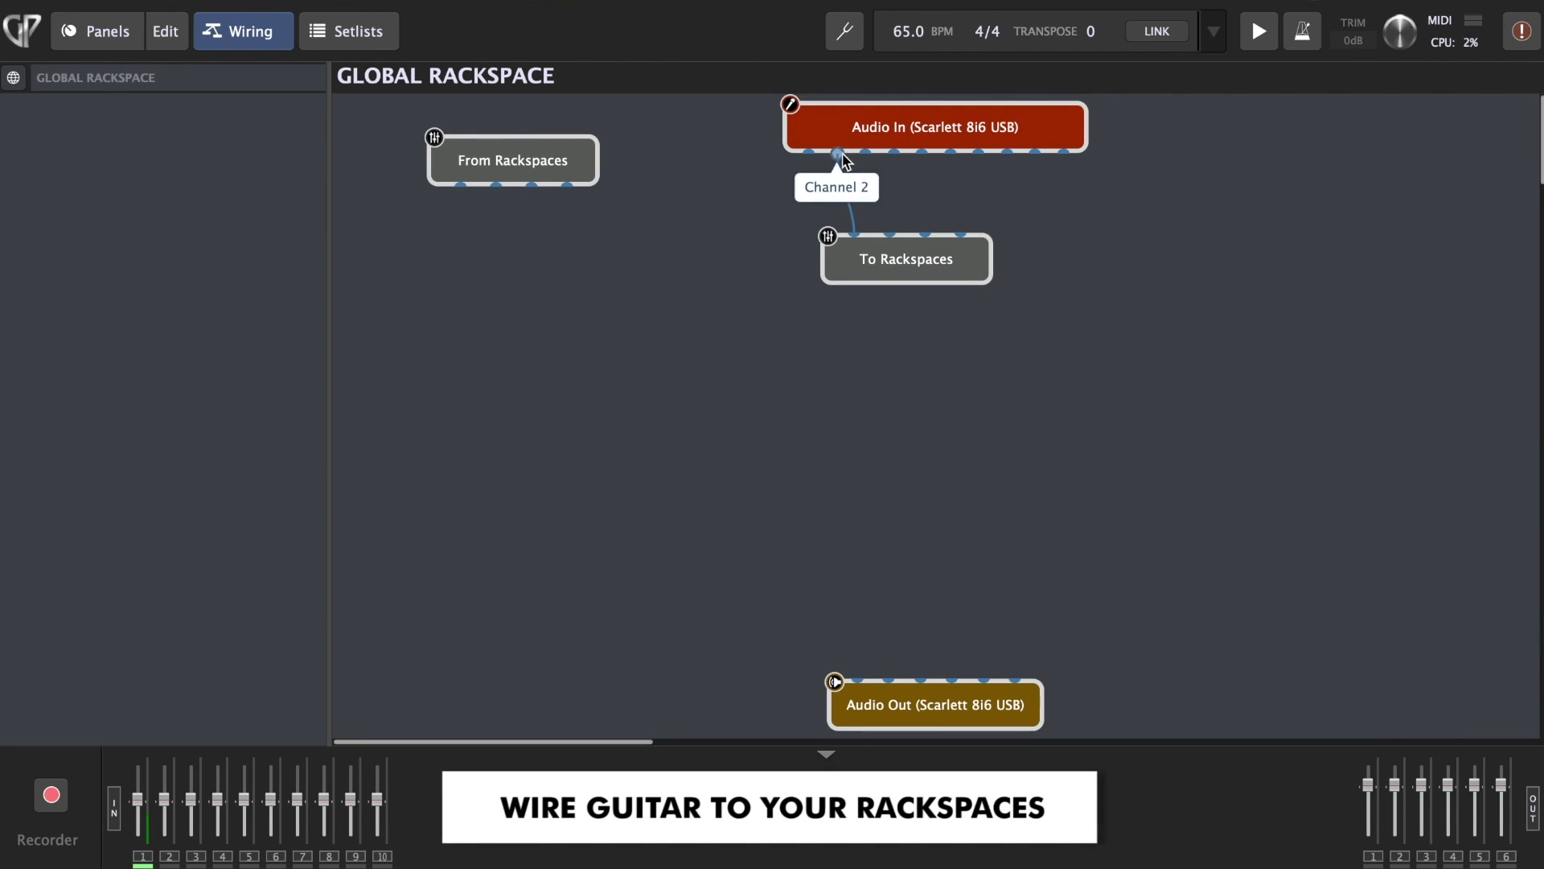
left_click_drag(865, 153, 887, 233)
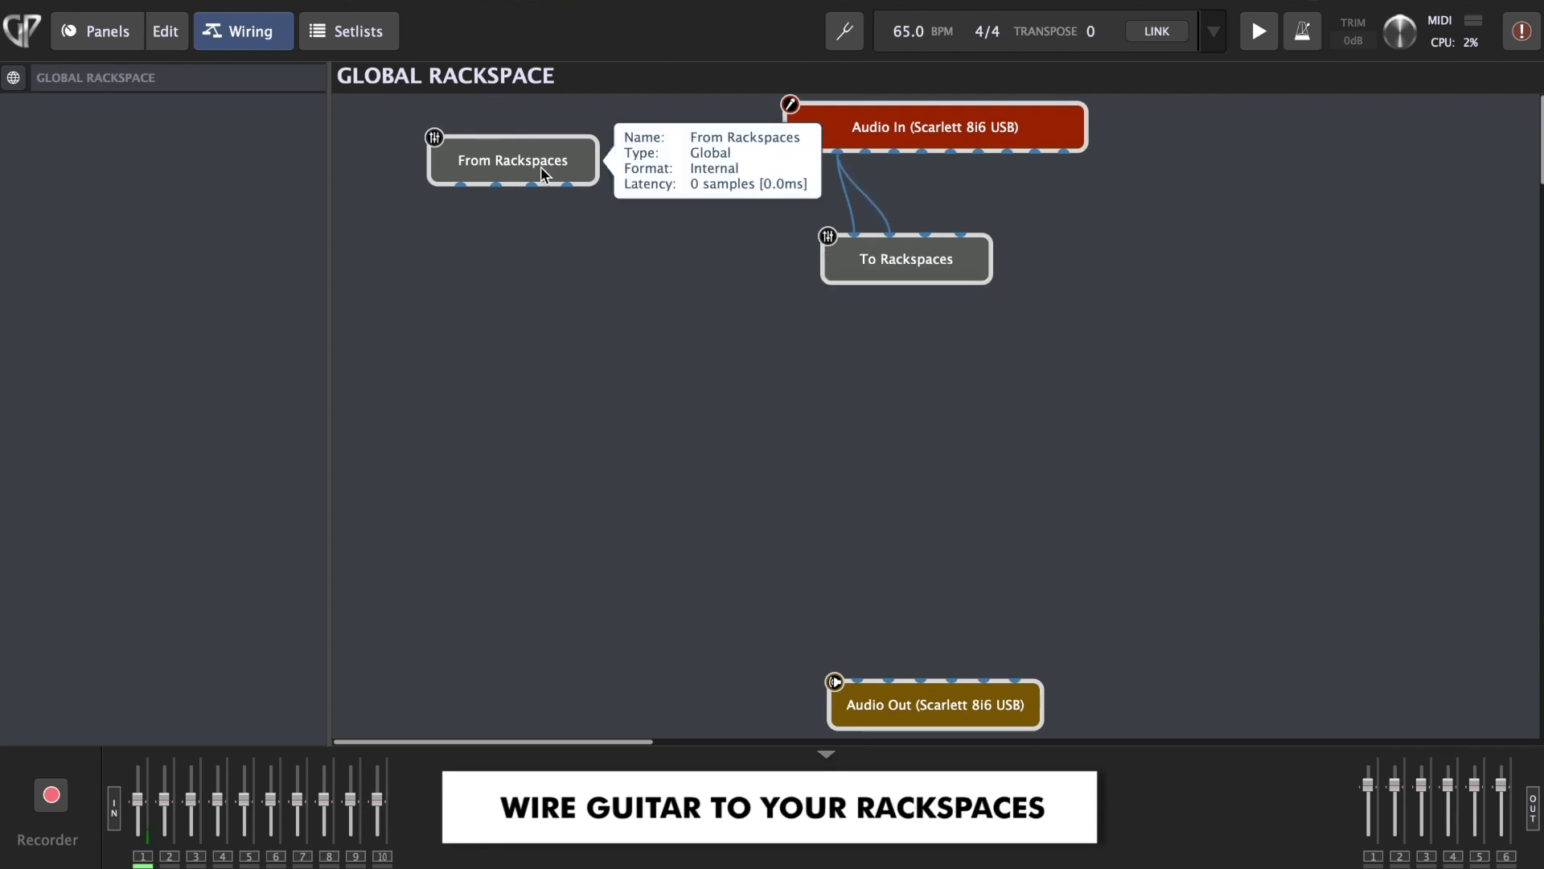
left_click_drag(531, 165, 531, 233)
left_click(462, 411)
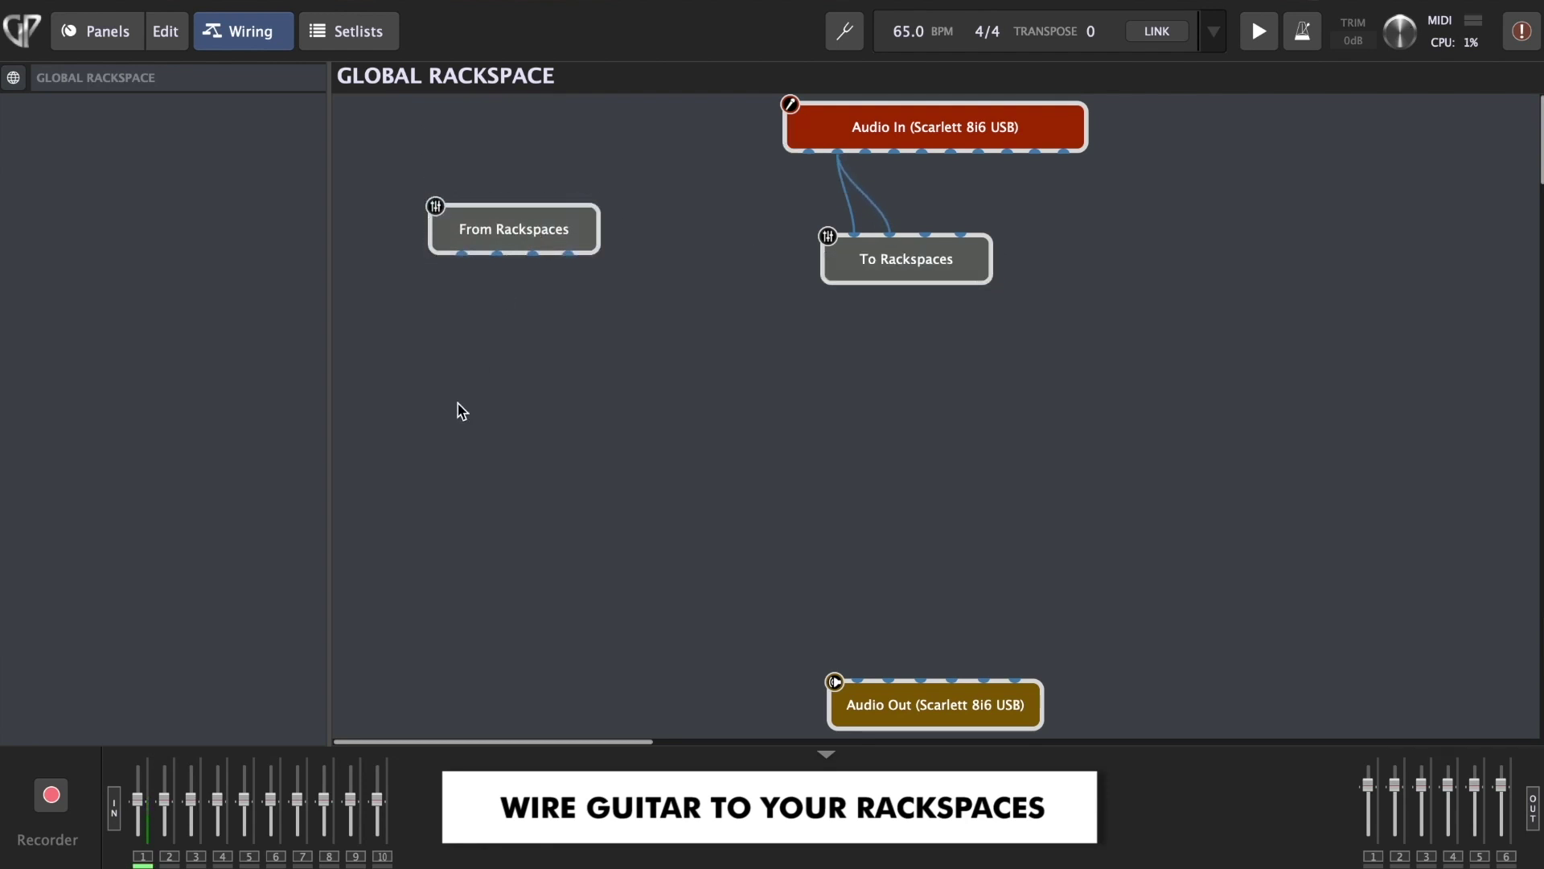
Insert Overloud TH-U (AudioUnit) in the global rackspace with the igor effect bank's Igor effects preset
right_click(546, 395)
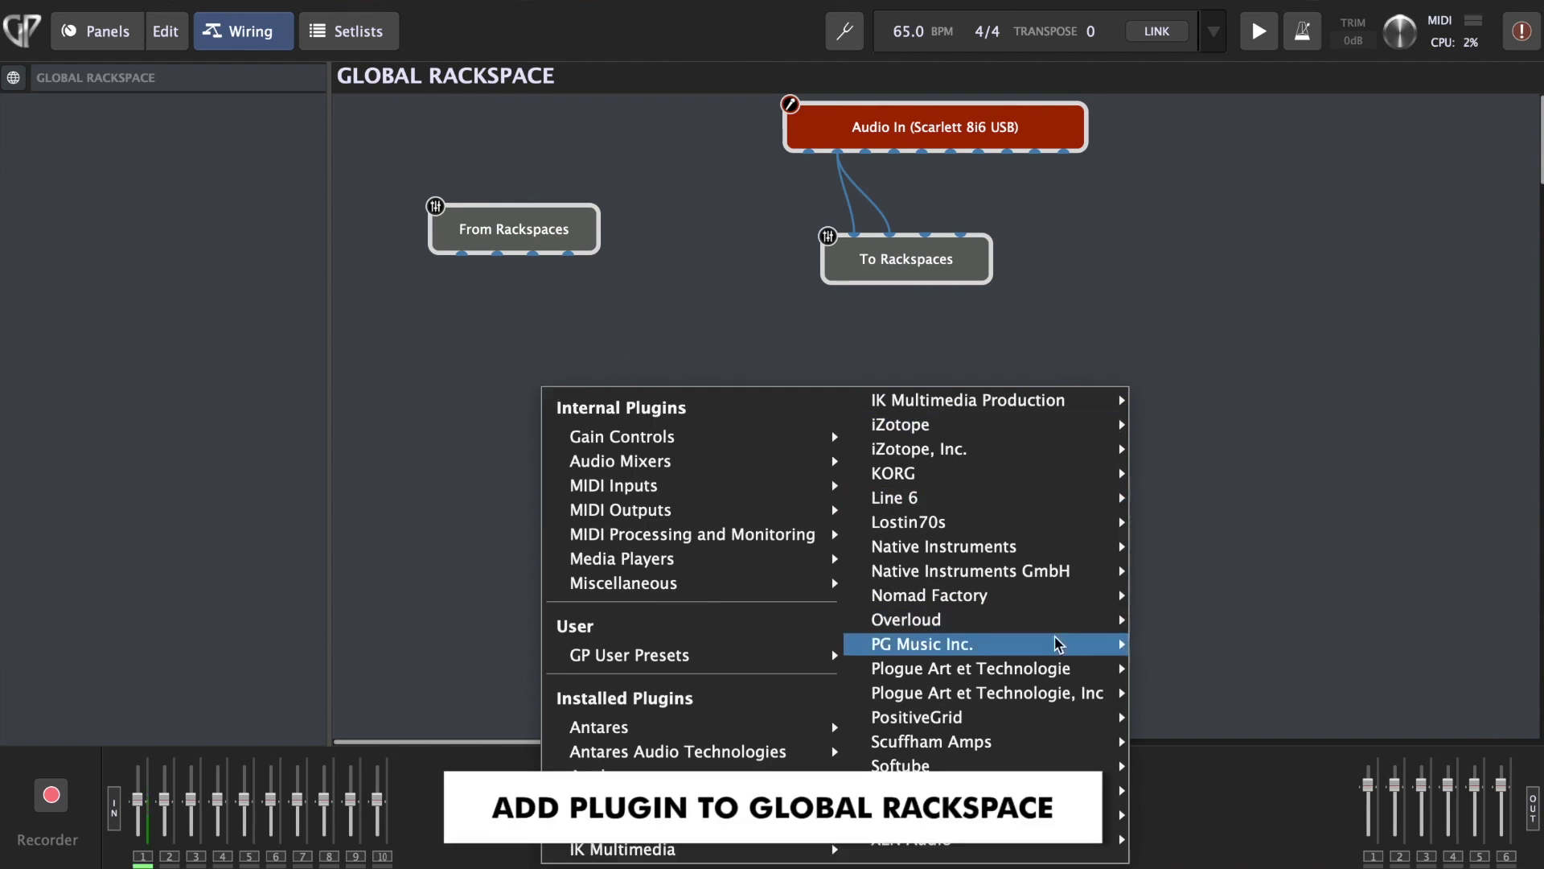
mouse_move(1050, 630)
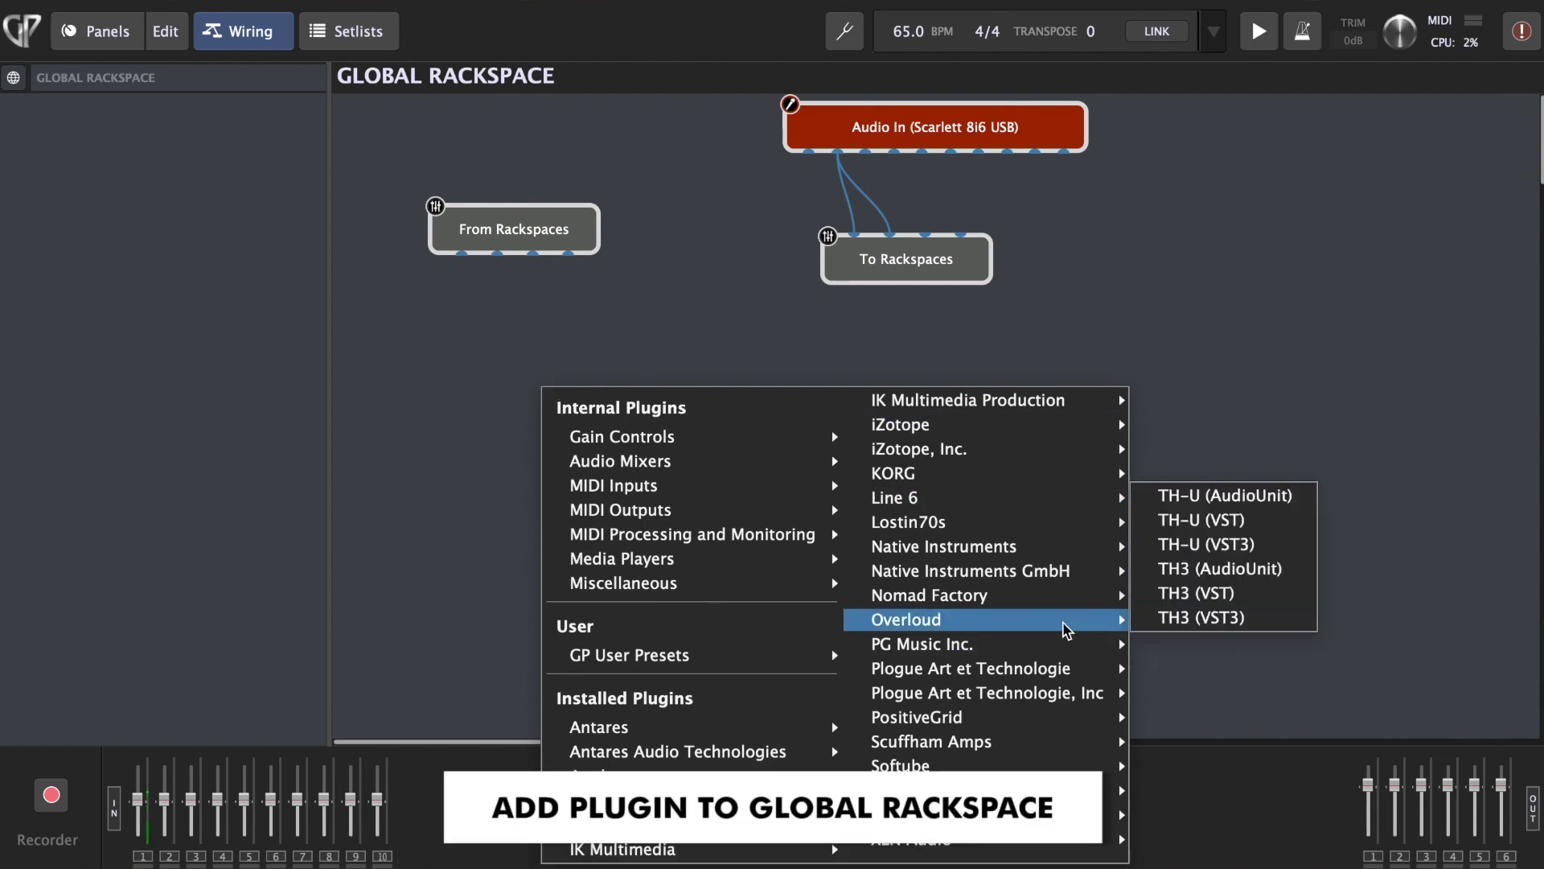
left_click(1224, 495)
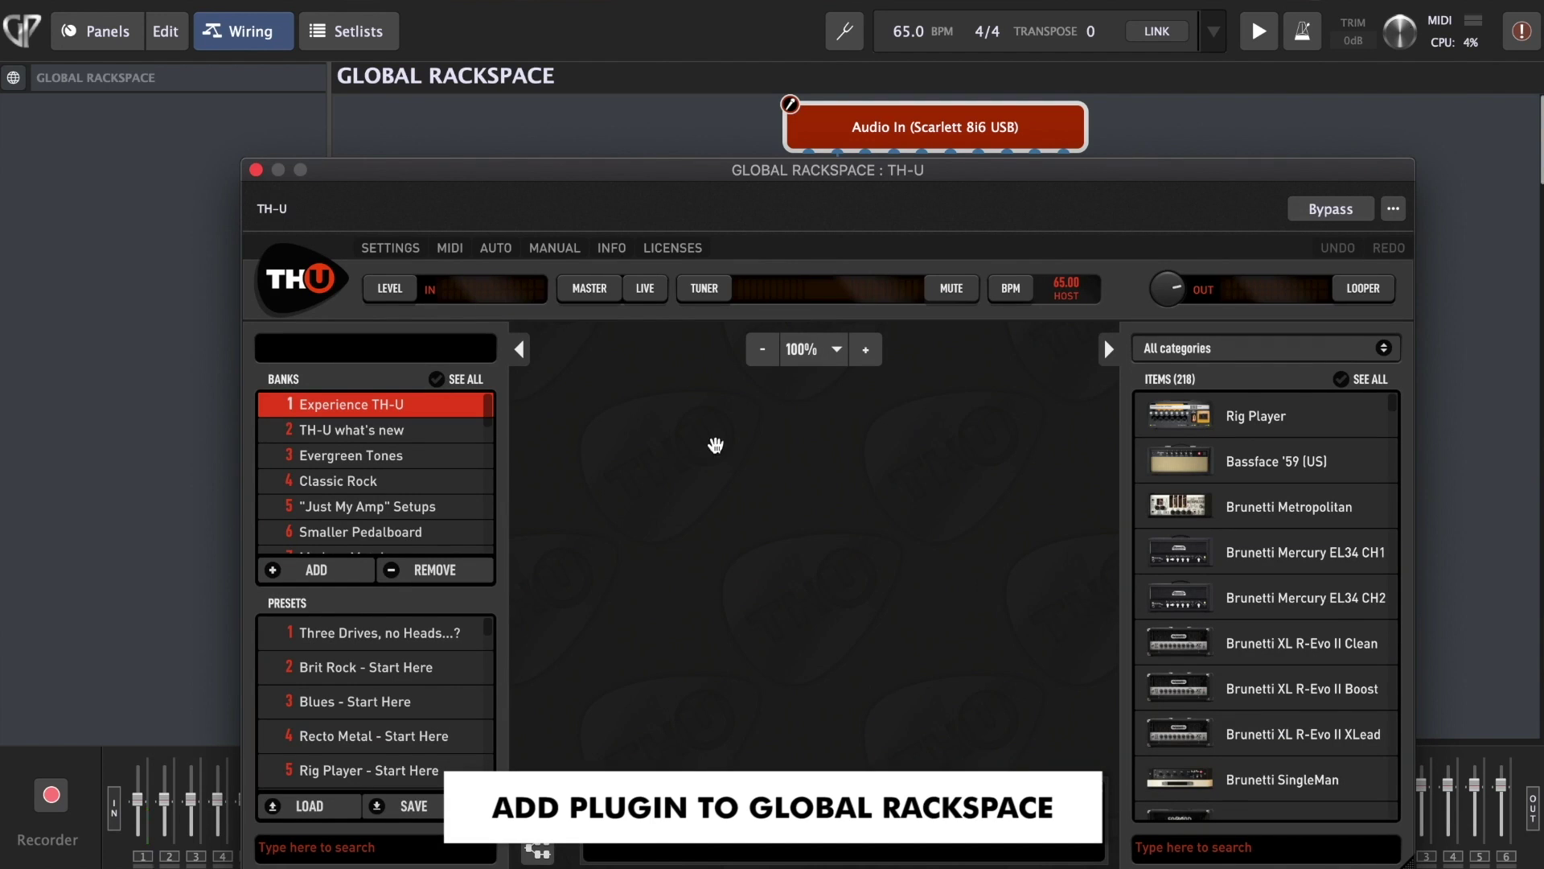
scroll(388, 499, "down", 8)
left_click(328, 539)
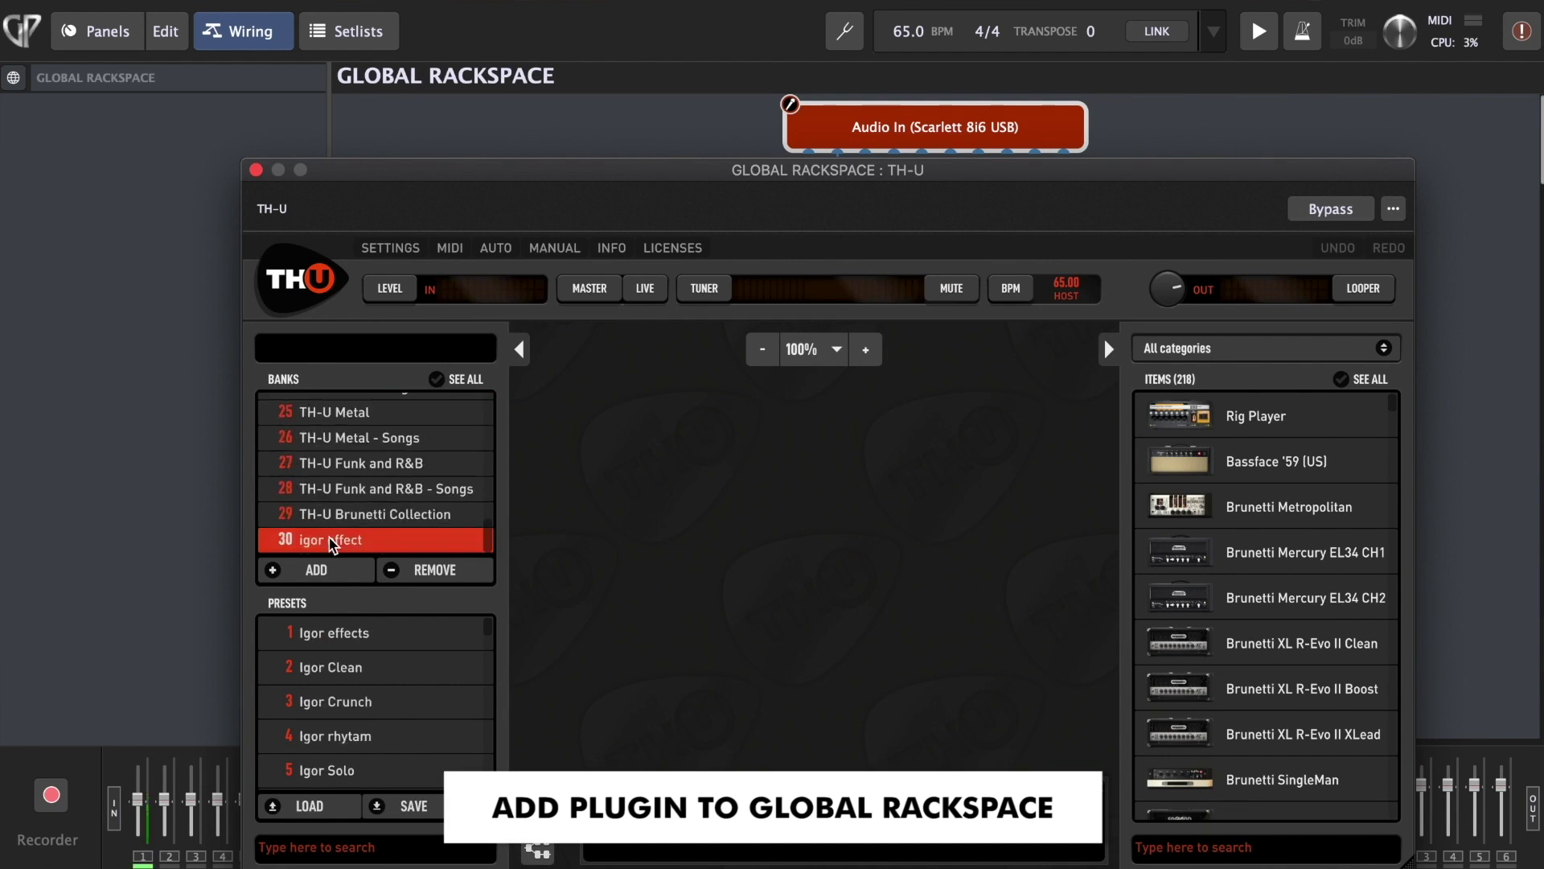
left_click(349, 639)
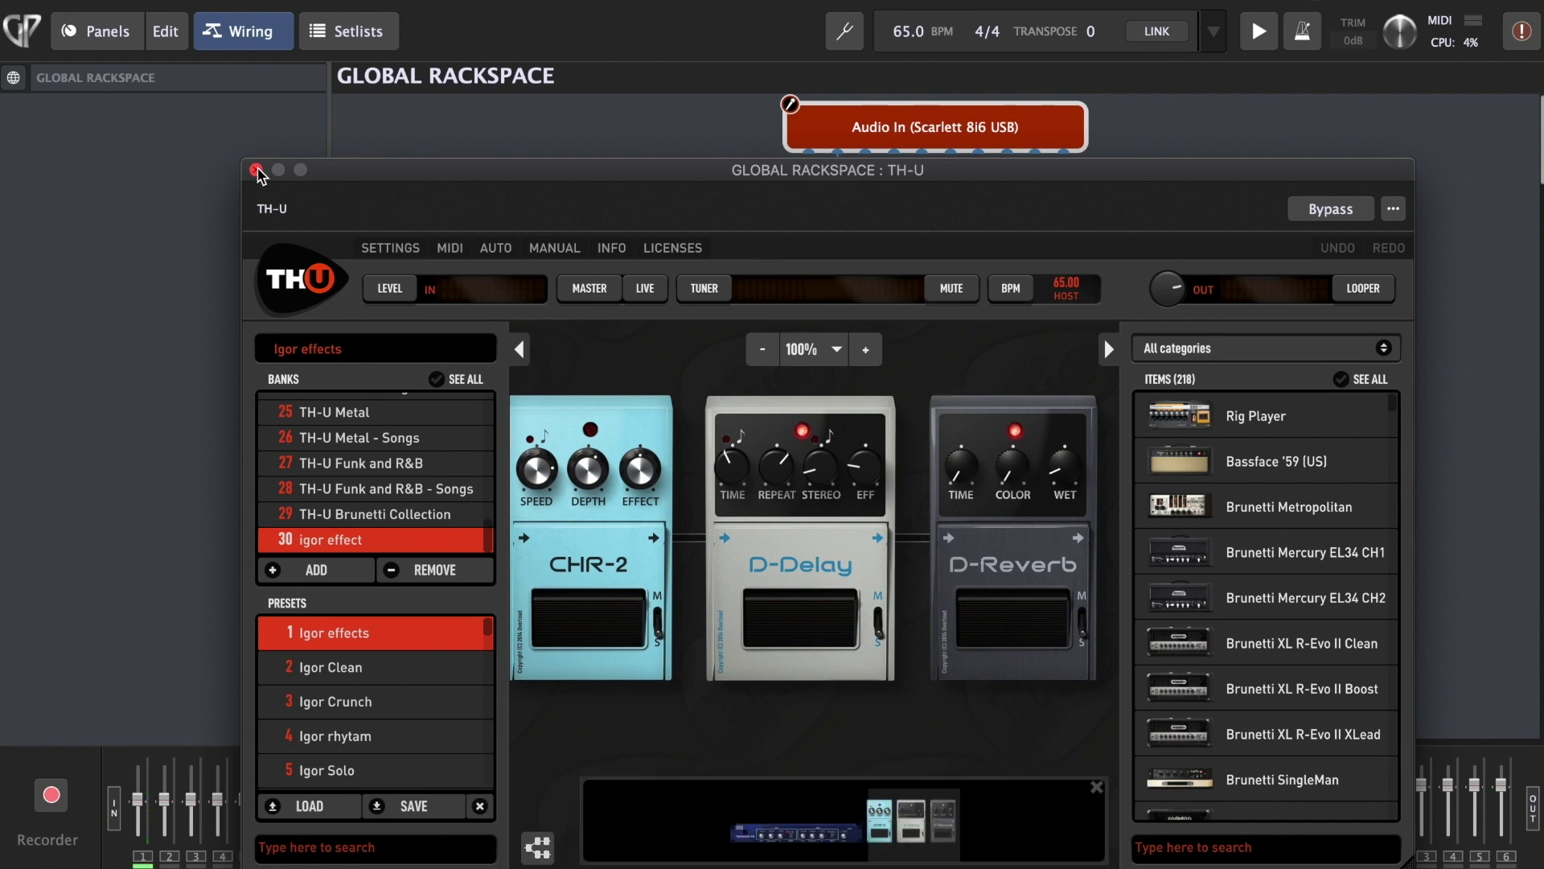
left_click(256, 169)
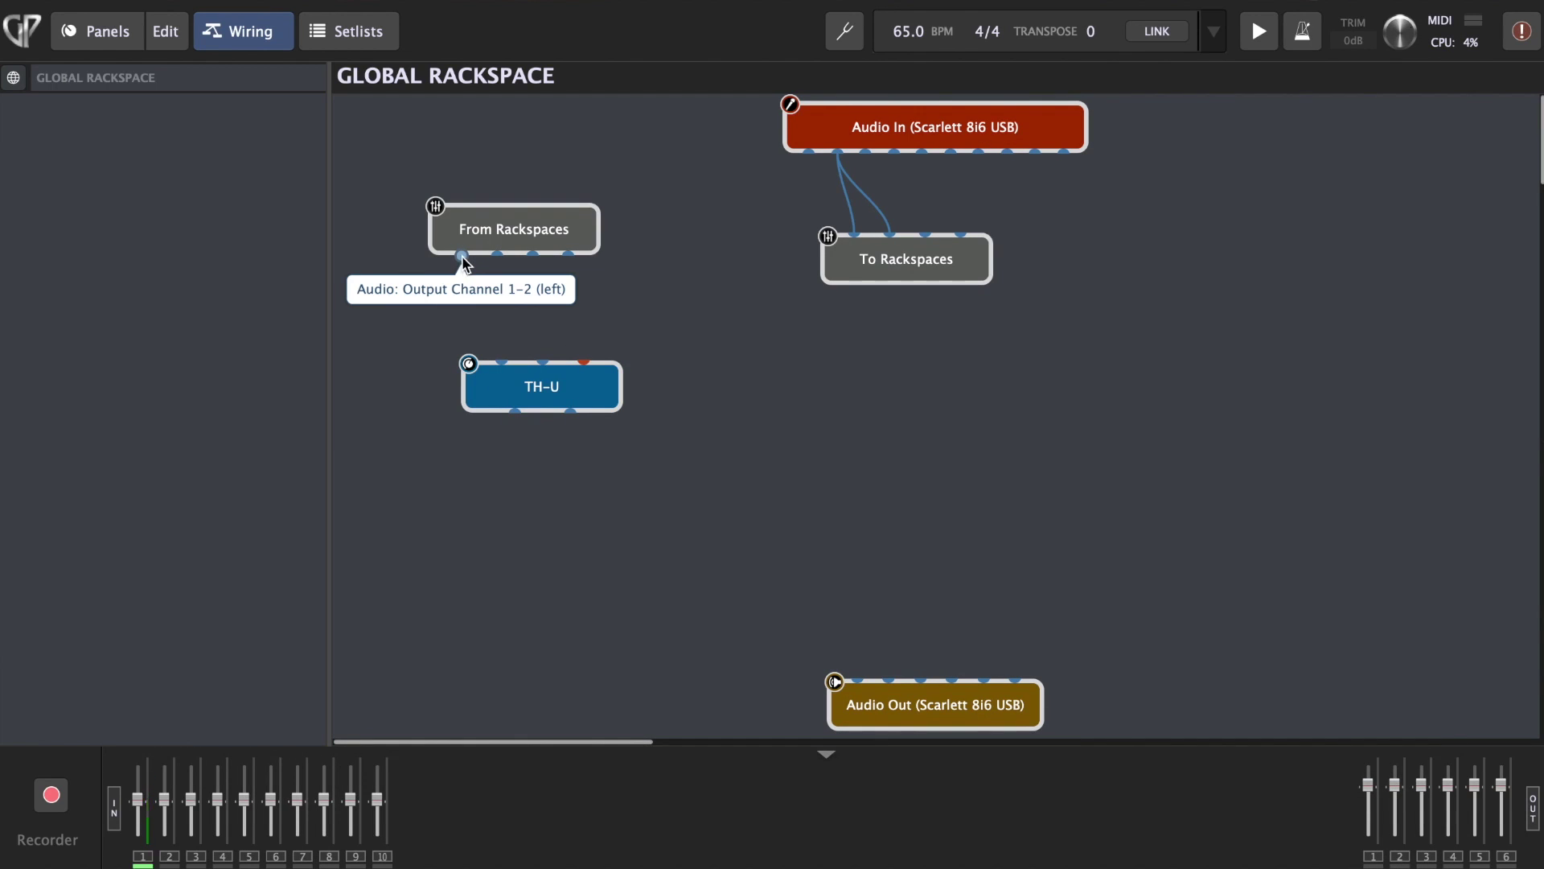
Wire both From Rackspaces outputs into TH-U, and TH-U's outputs to Audio Out channels 1 and 2
left_click_drag(463, 256, 501, 362)
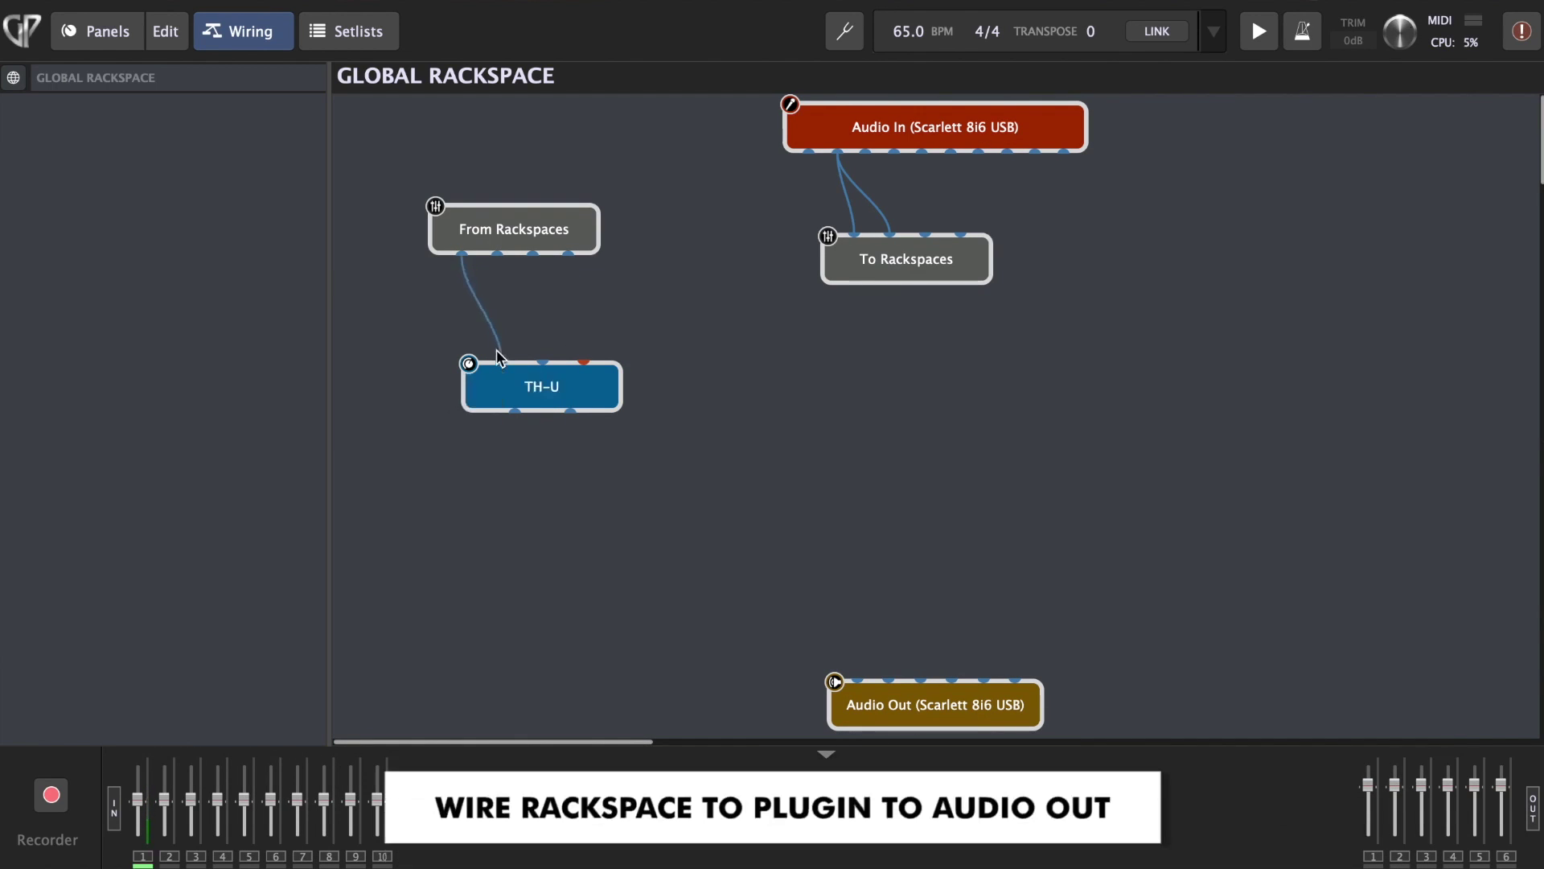
left_click_drag(497, 256, 543, 363)
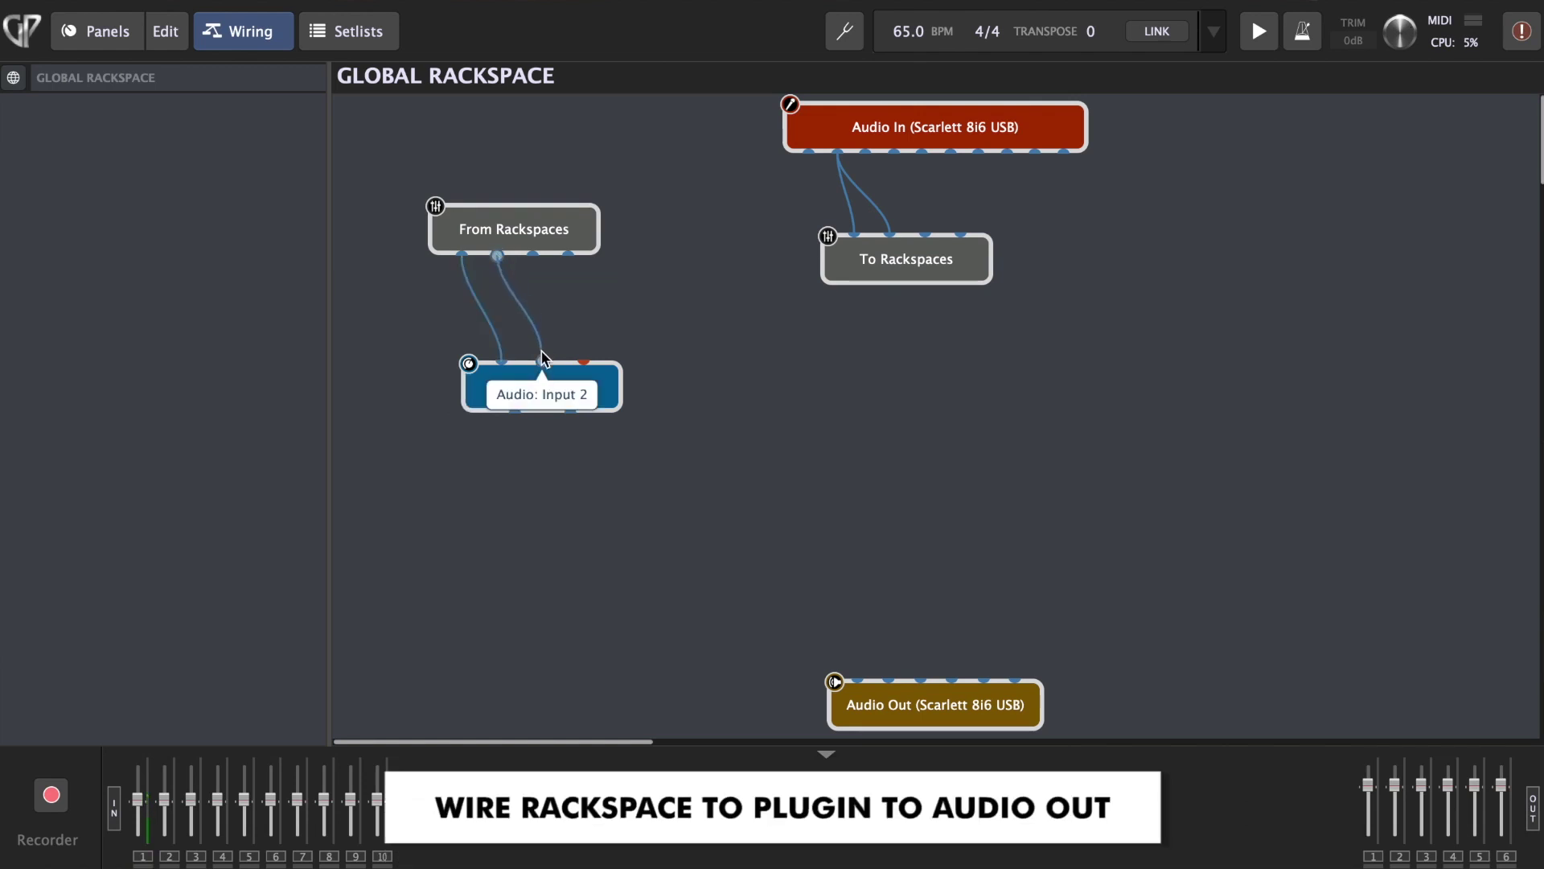
left_click_drag(517, 422, 860, 685)
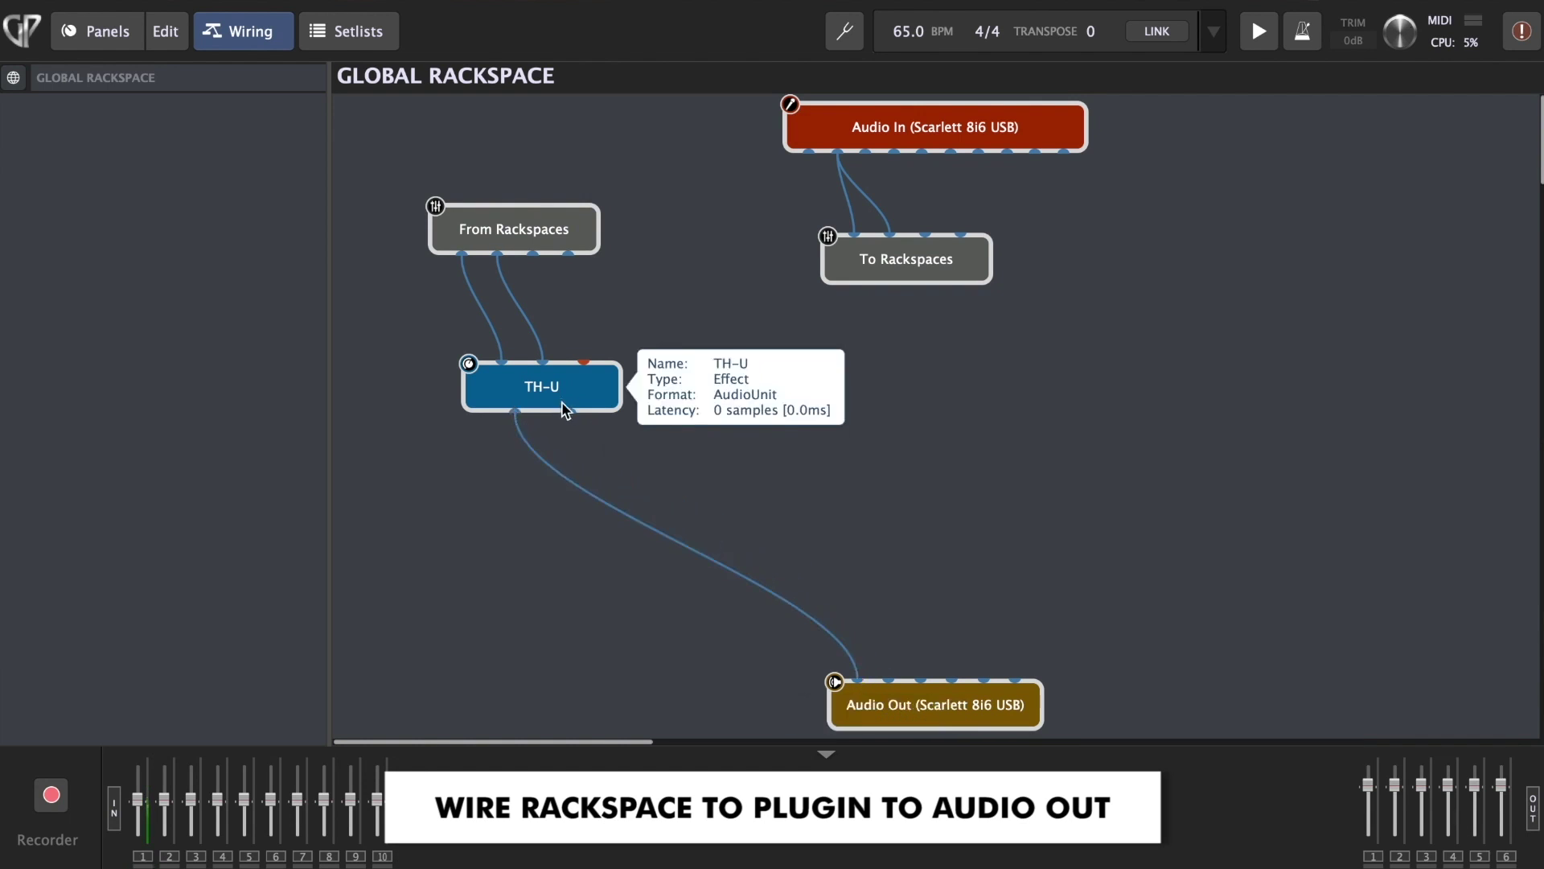
left_click_drag(570, 413, 890, 667)
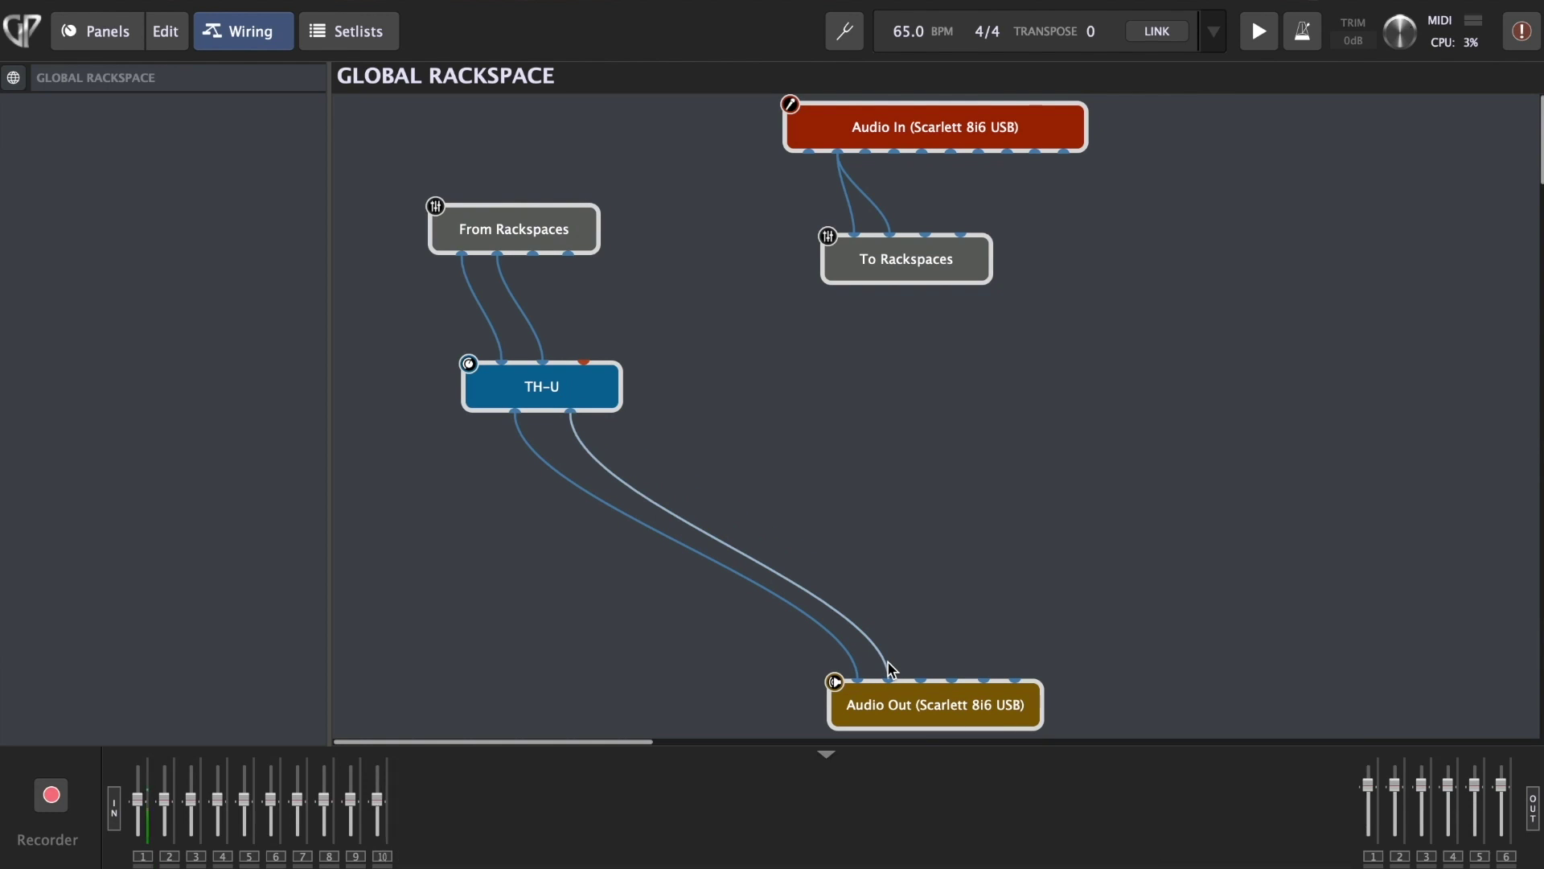
Return to the local rackspace and rename its Default variation to CLEAN
left_click(16, 78)
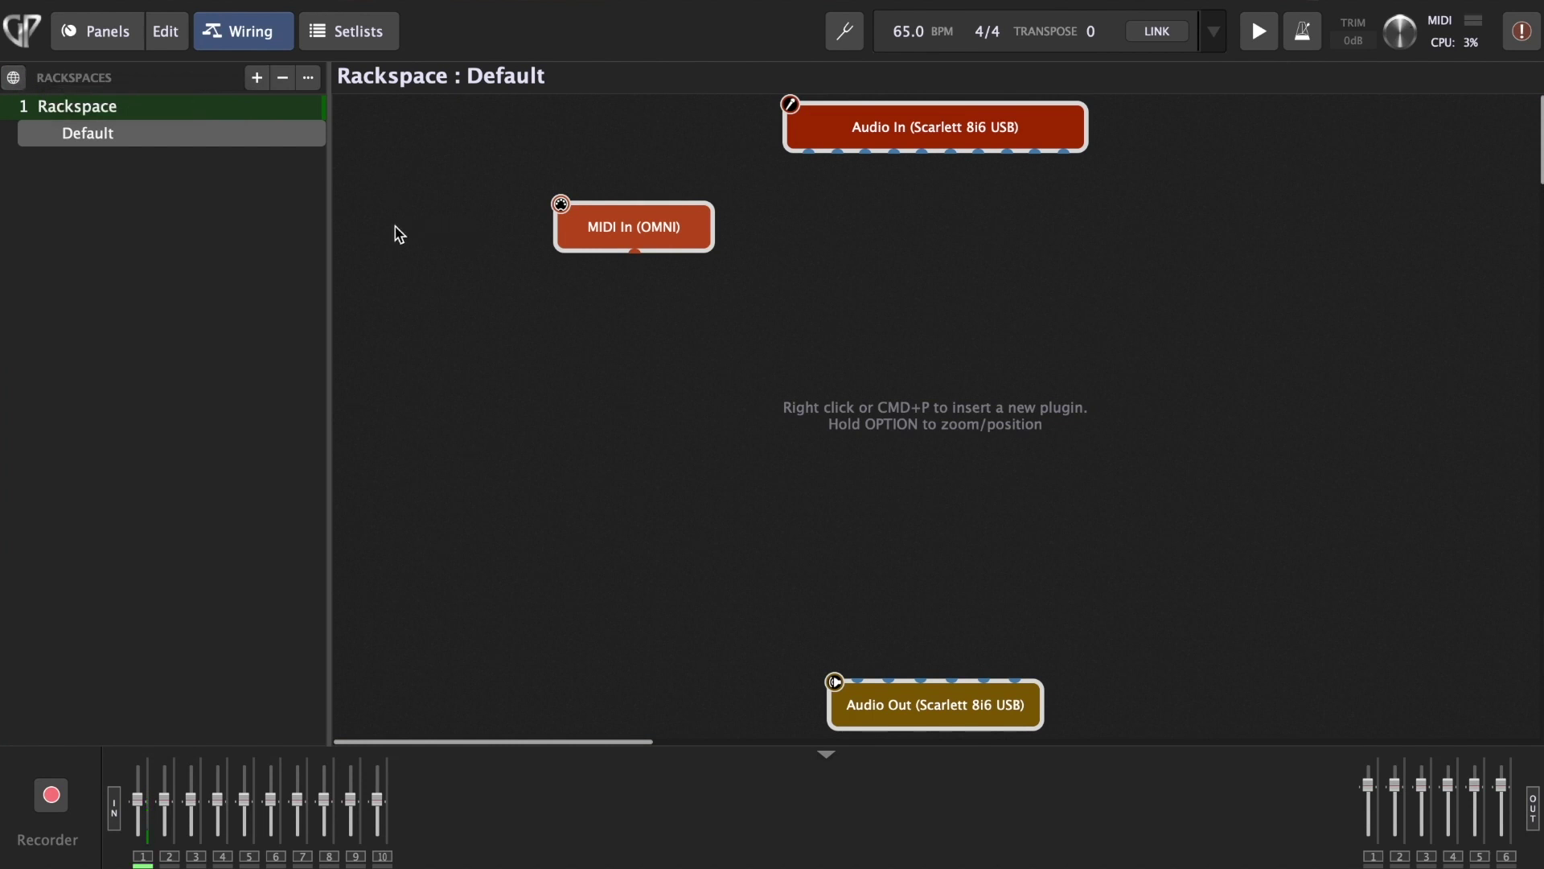
double_click(207, 148)
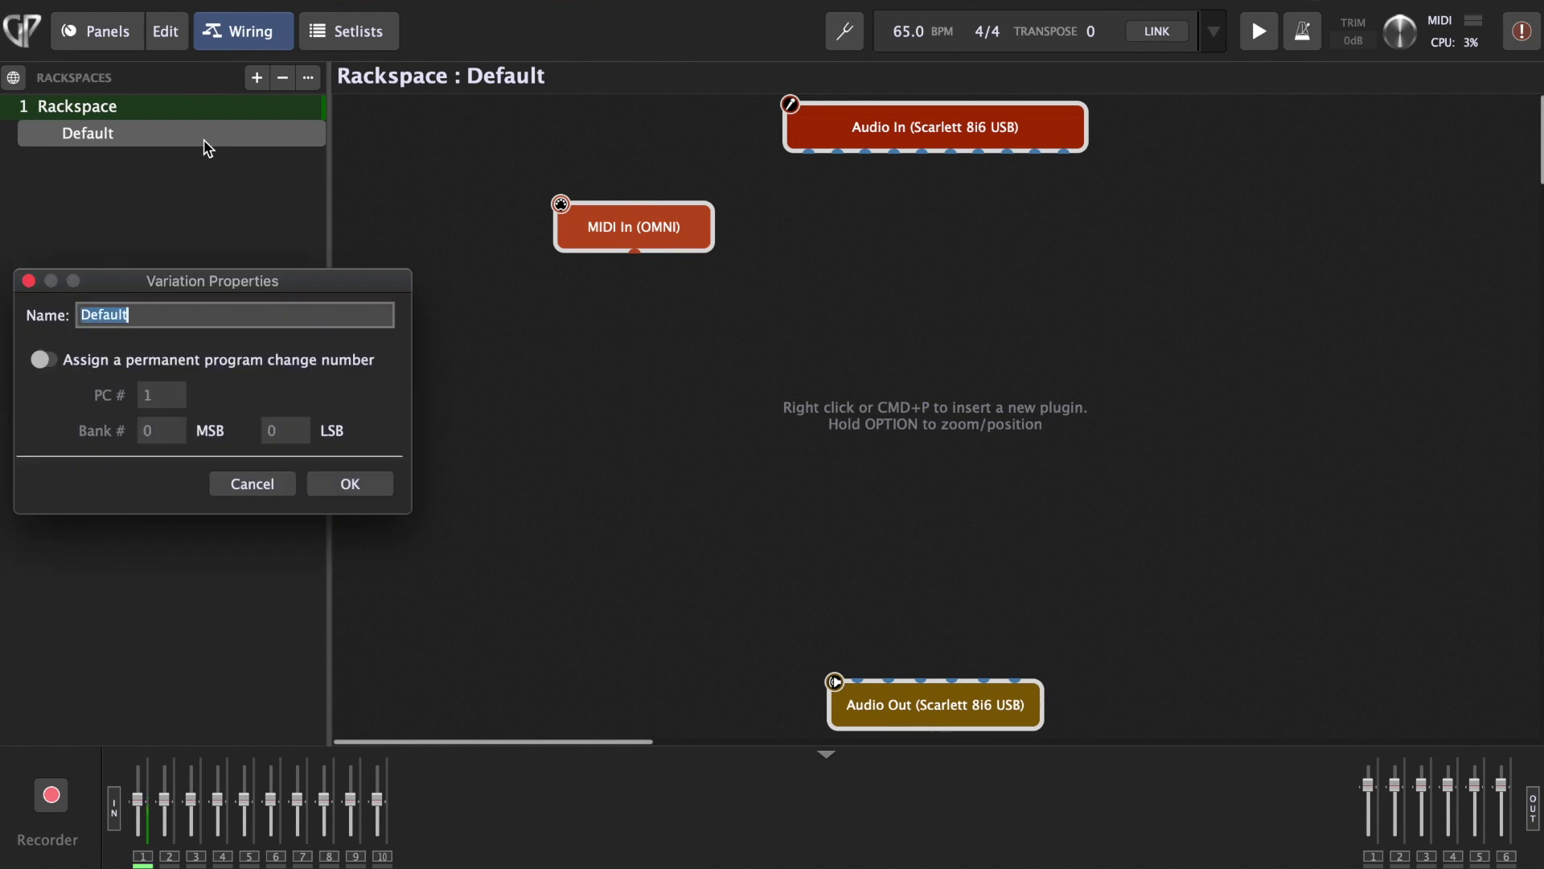
type("CL")
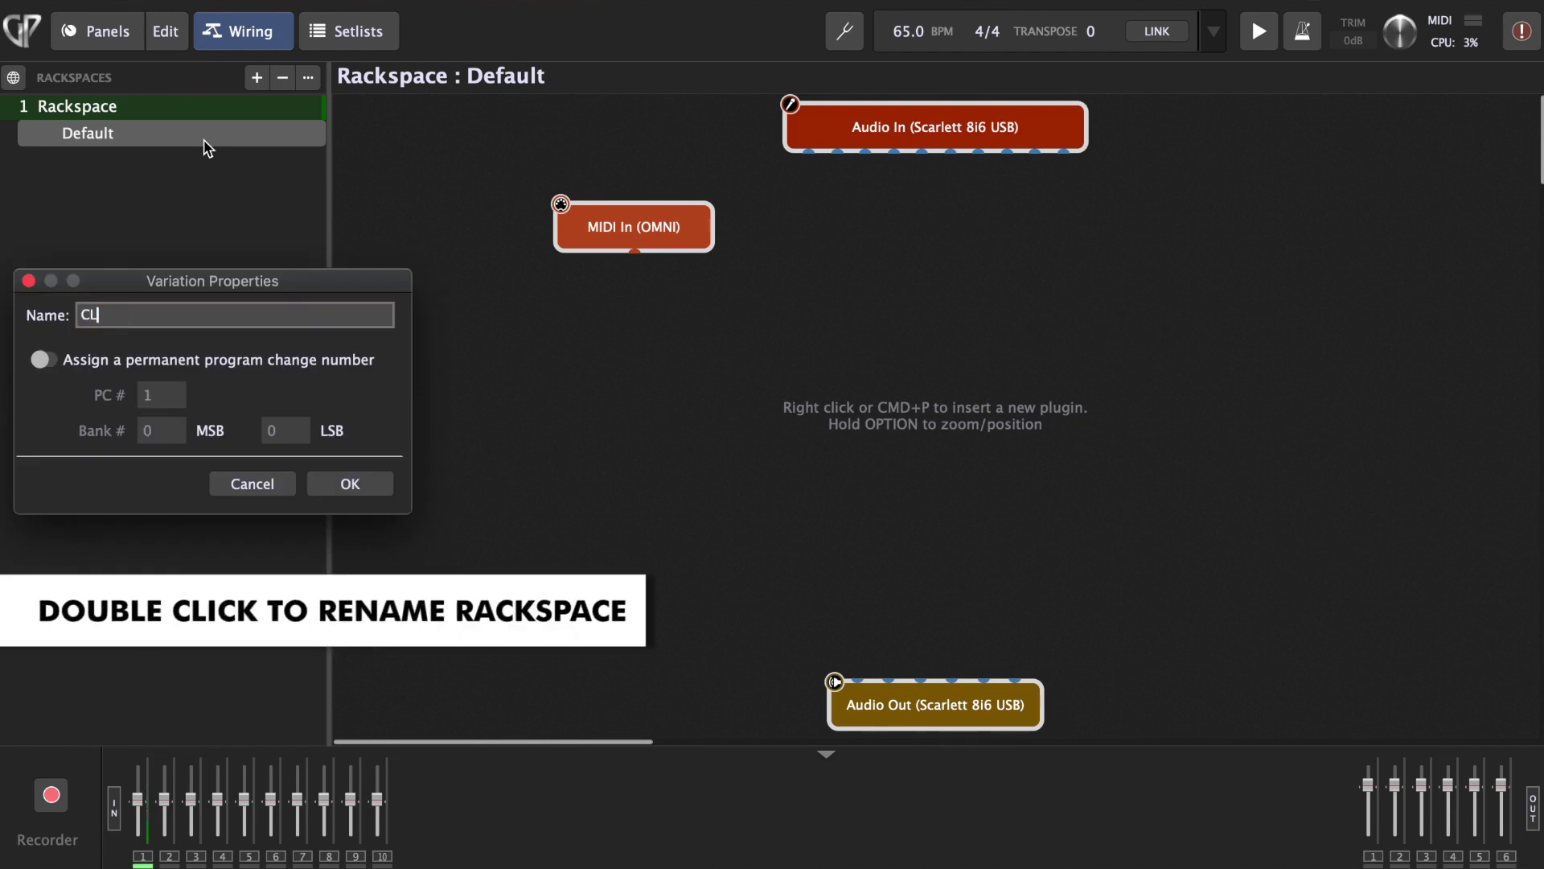
type("EAN")
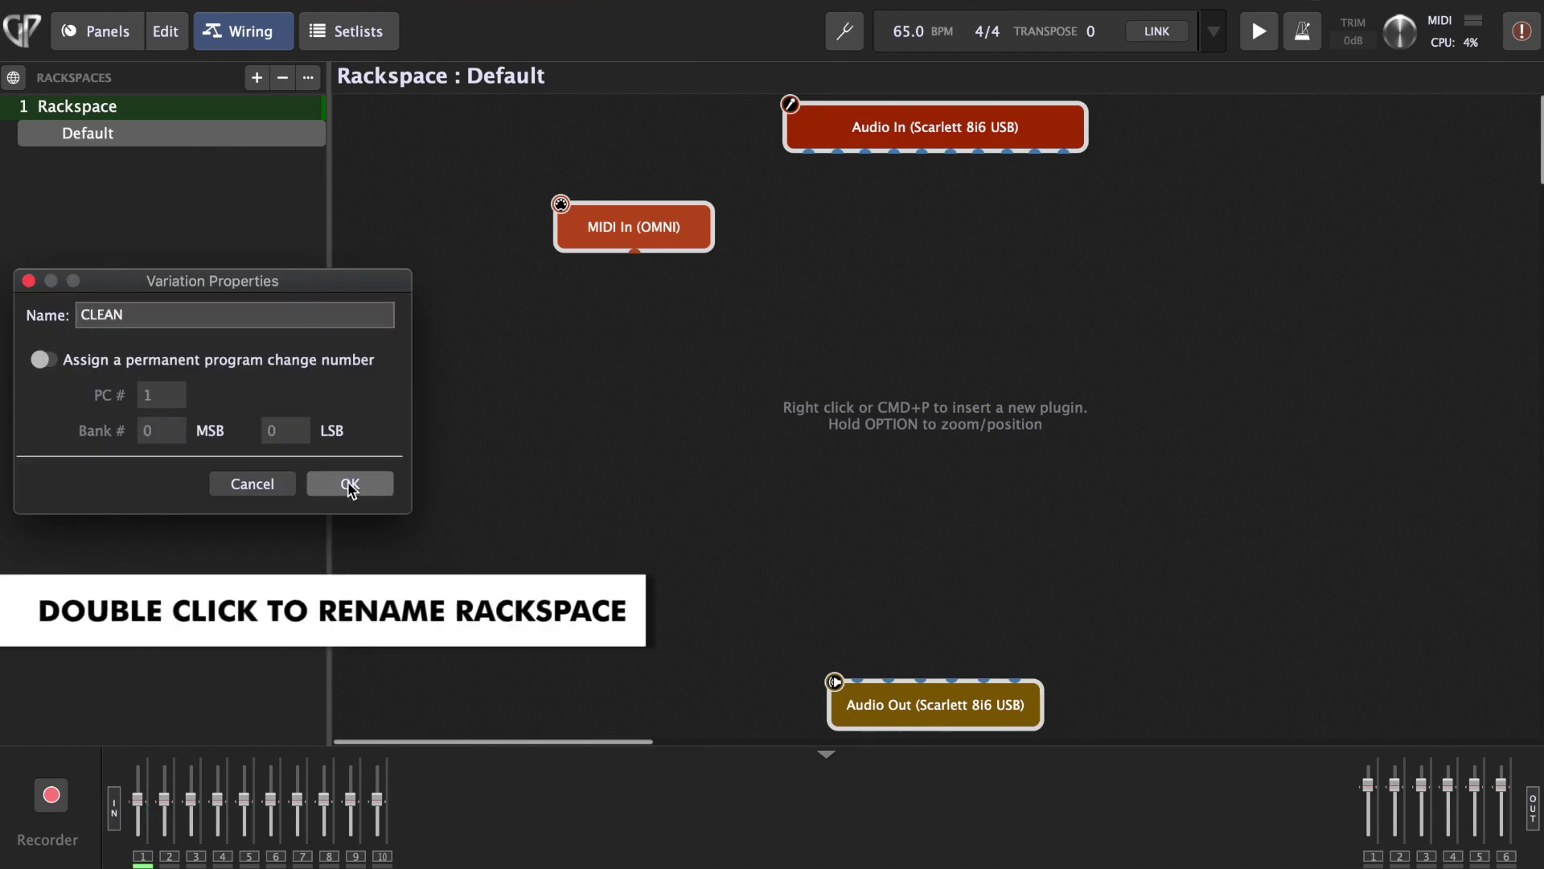
left_click(350, 483)
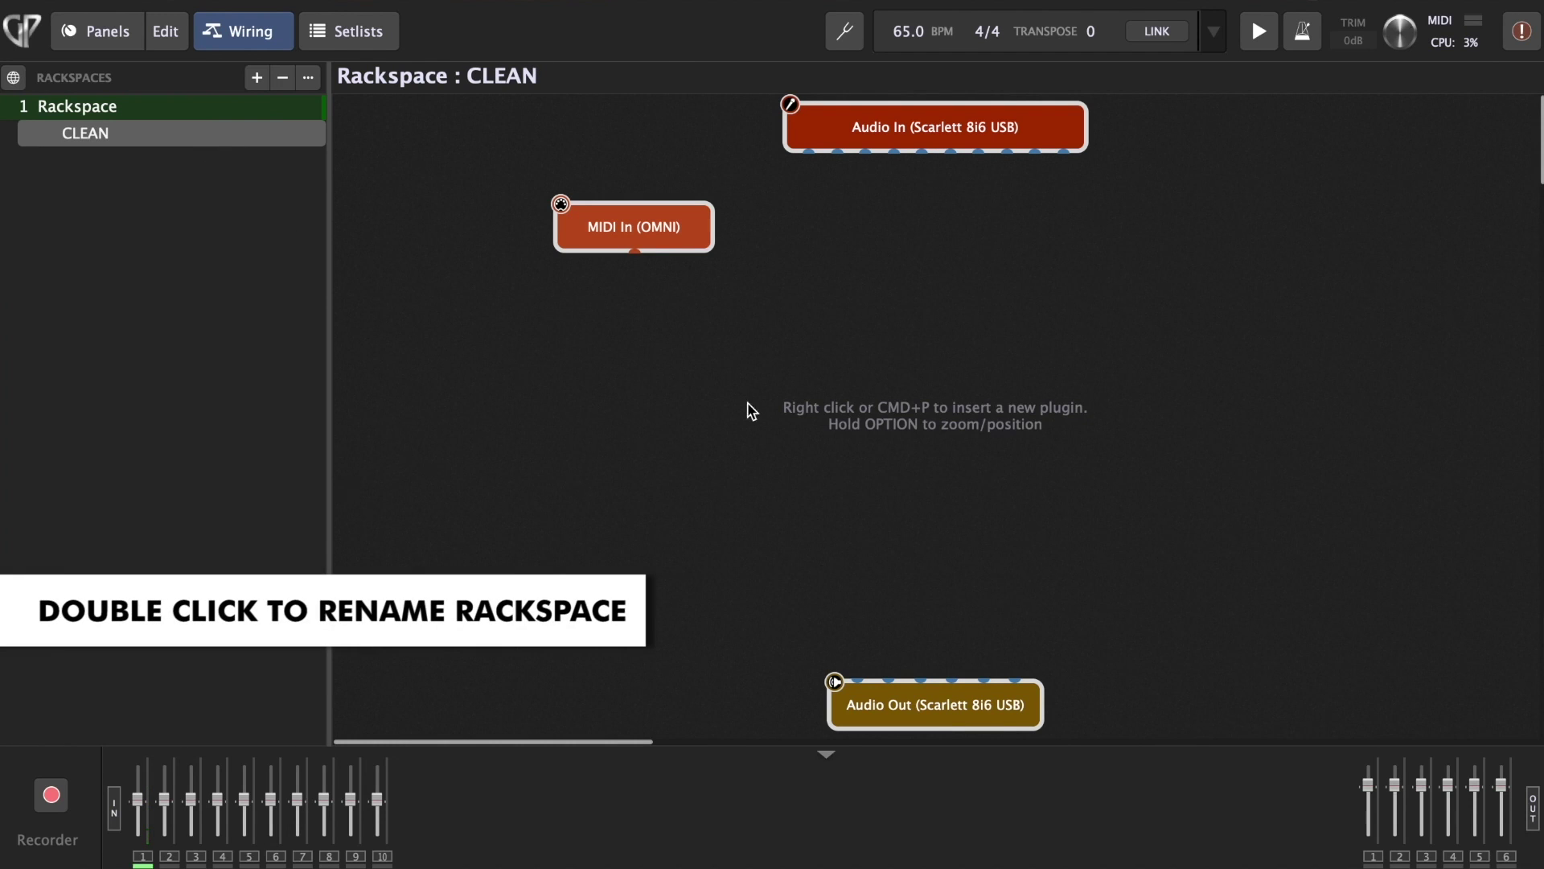
right_click(929, 330)
Insert TH-U (AudioUnit) with the igor effect bank's Igor Clean preset and move the block lower
mouse_move(796, 563)
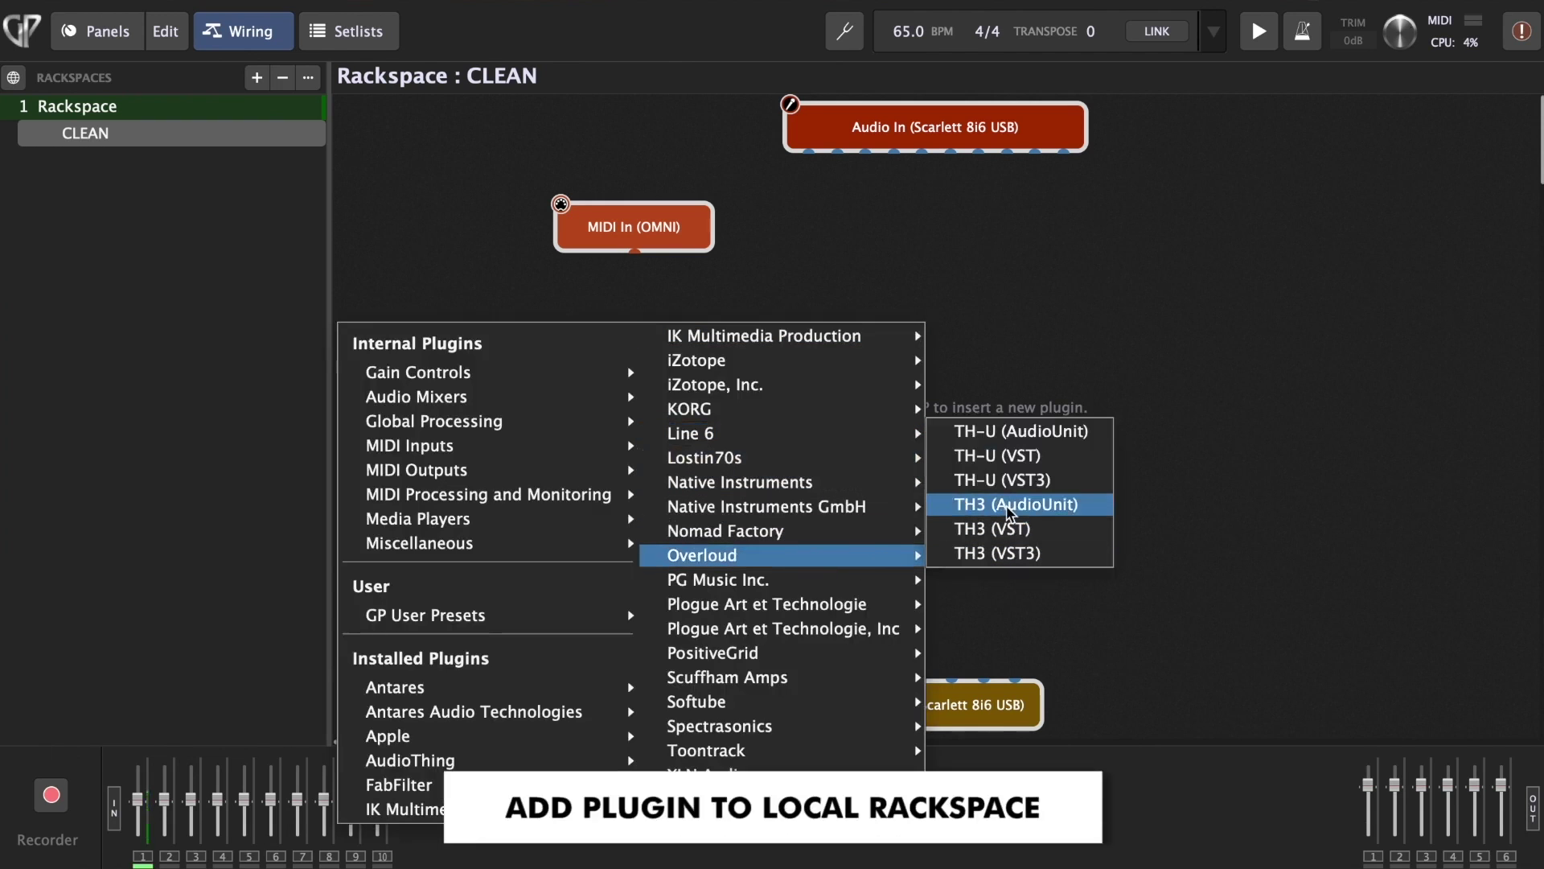
left_click(1019, 441)
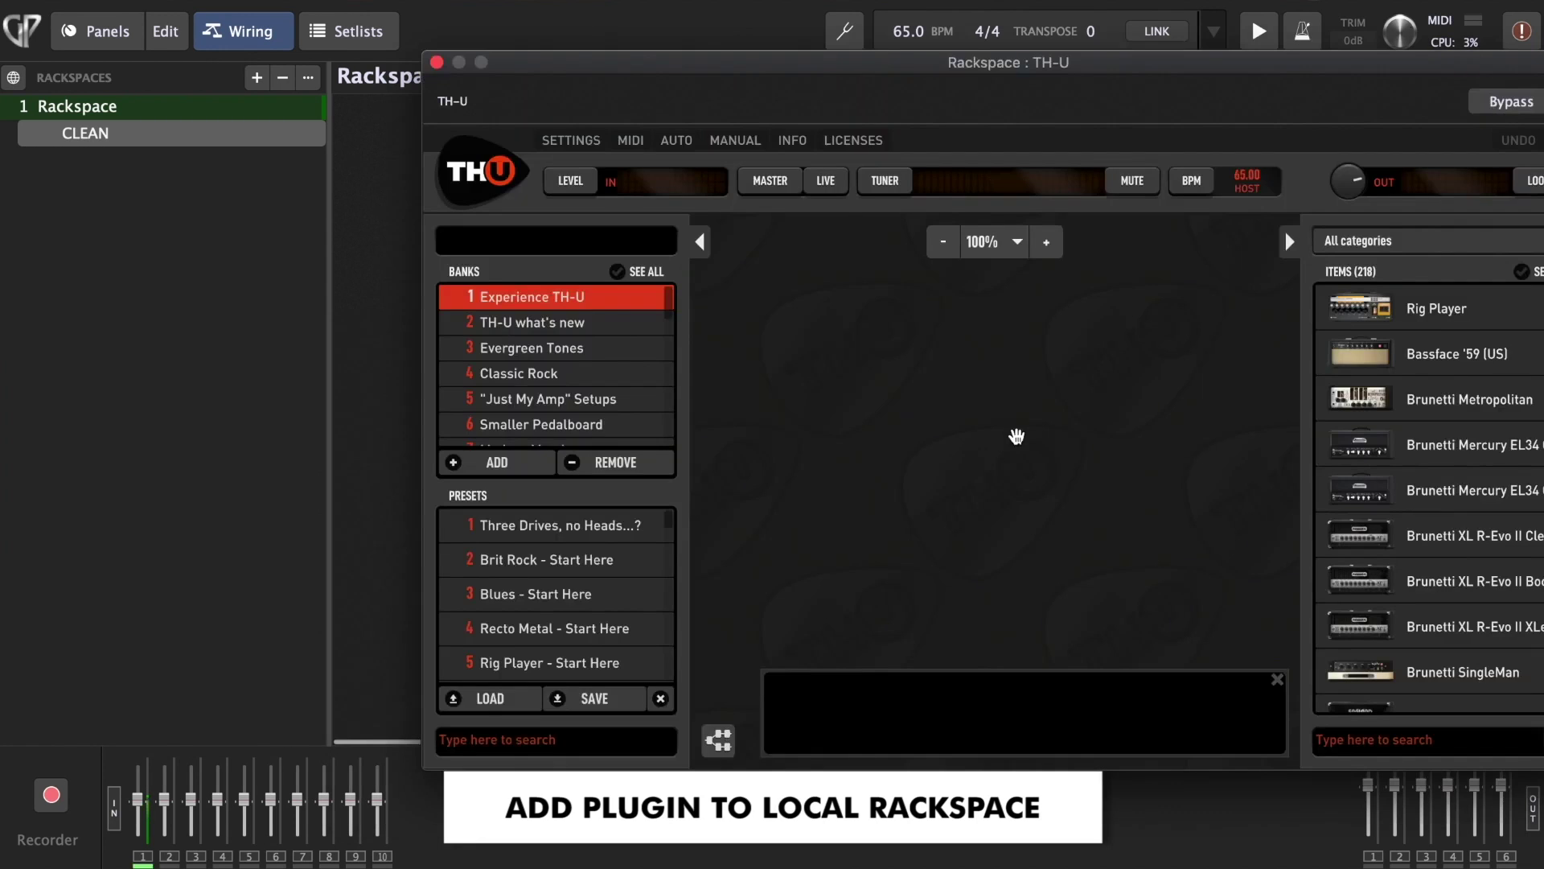
scroll(543, 434, "down", 10)
left_click(530, 434)
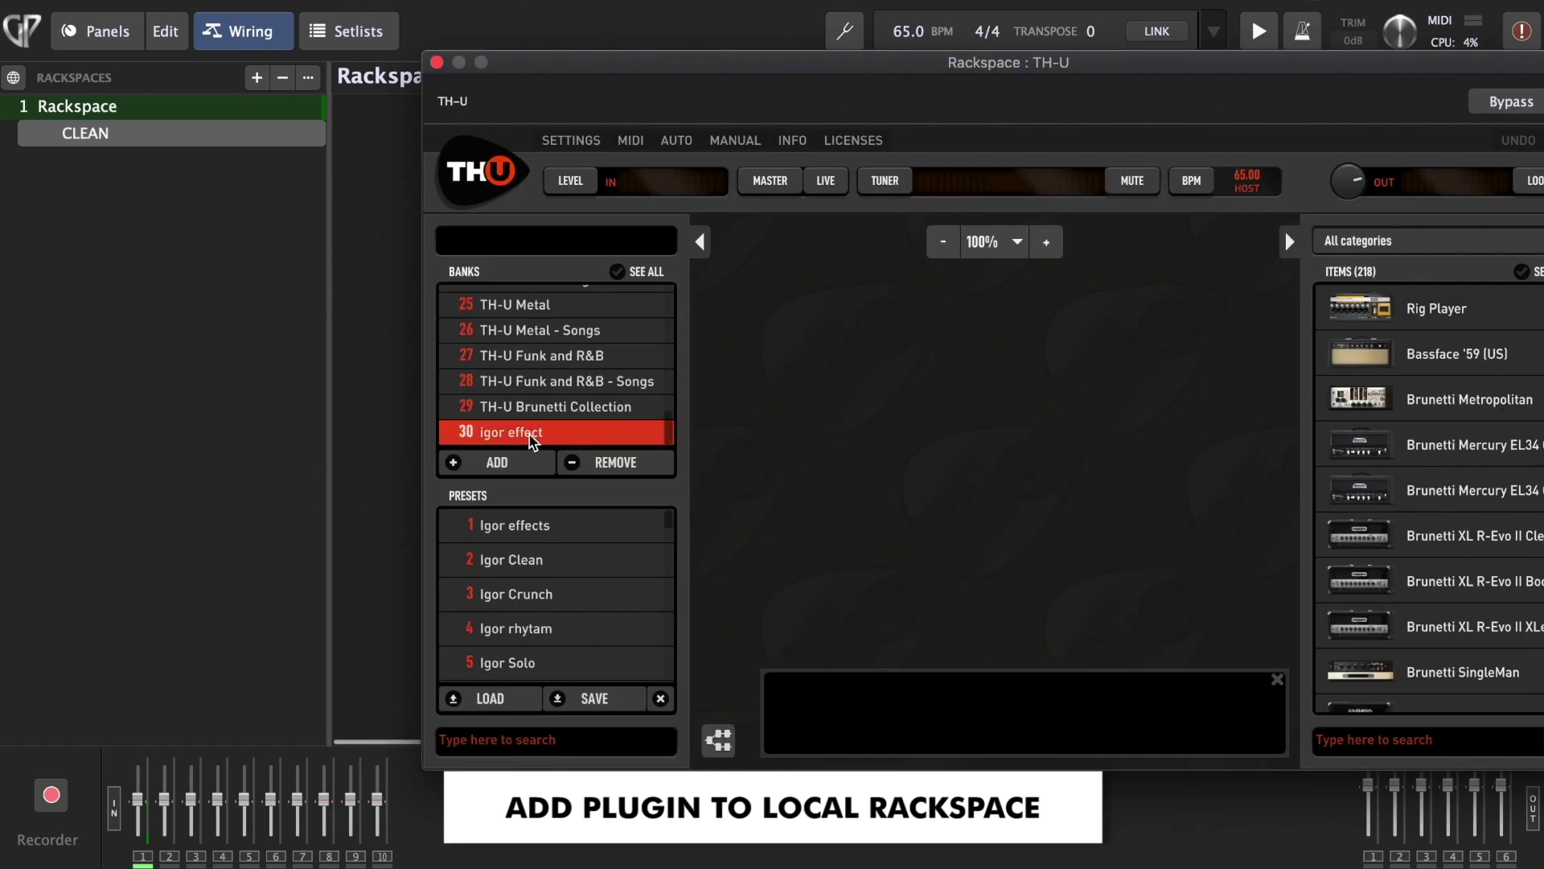
left_click(554, 564)
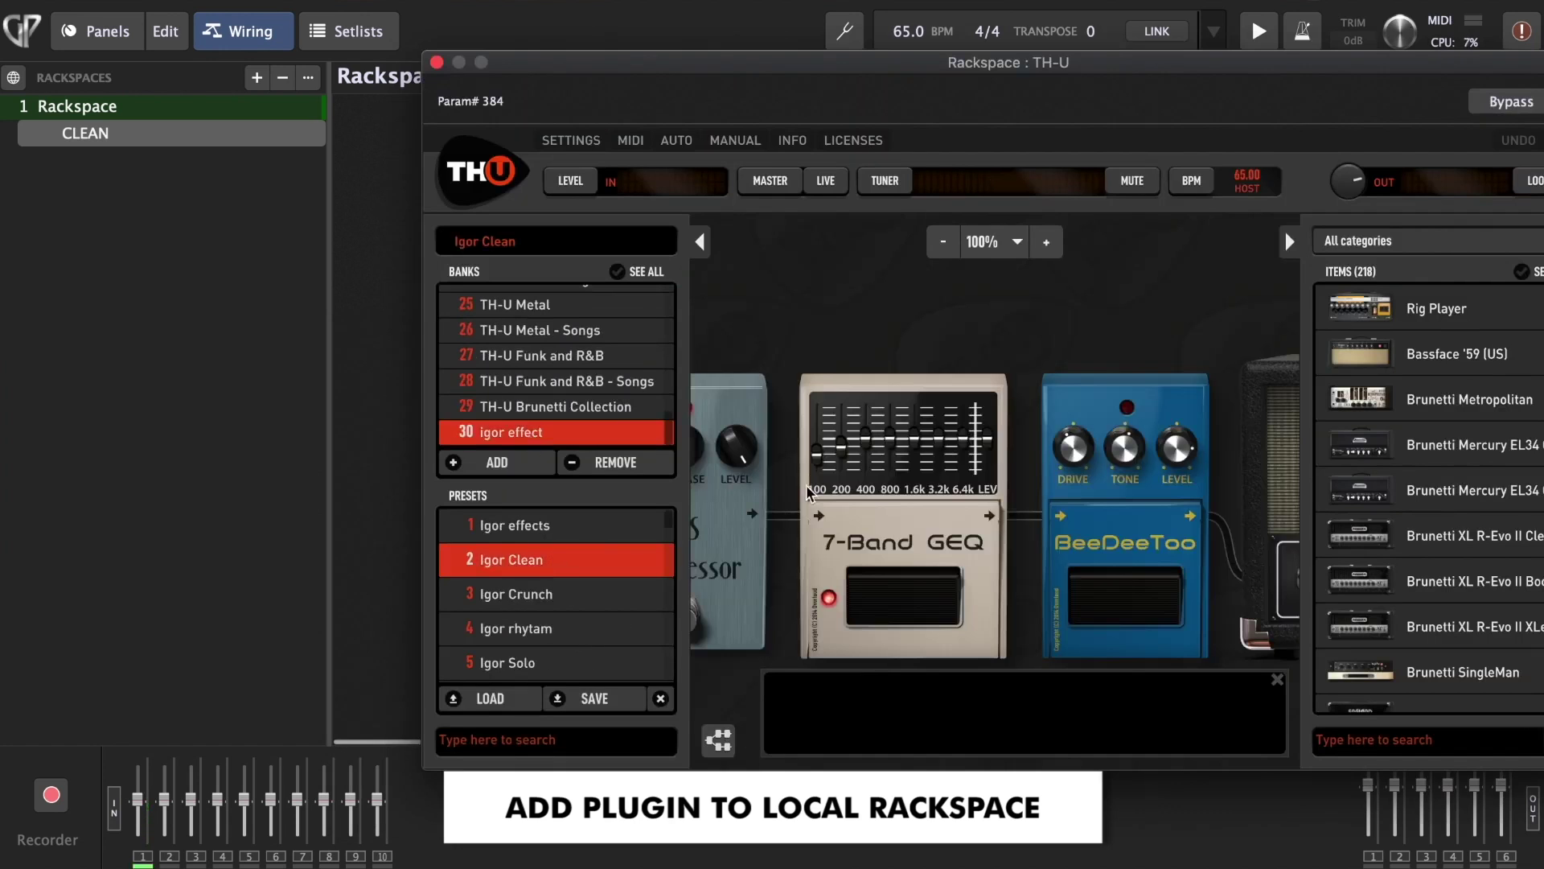
left_click(438, 63)
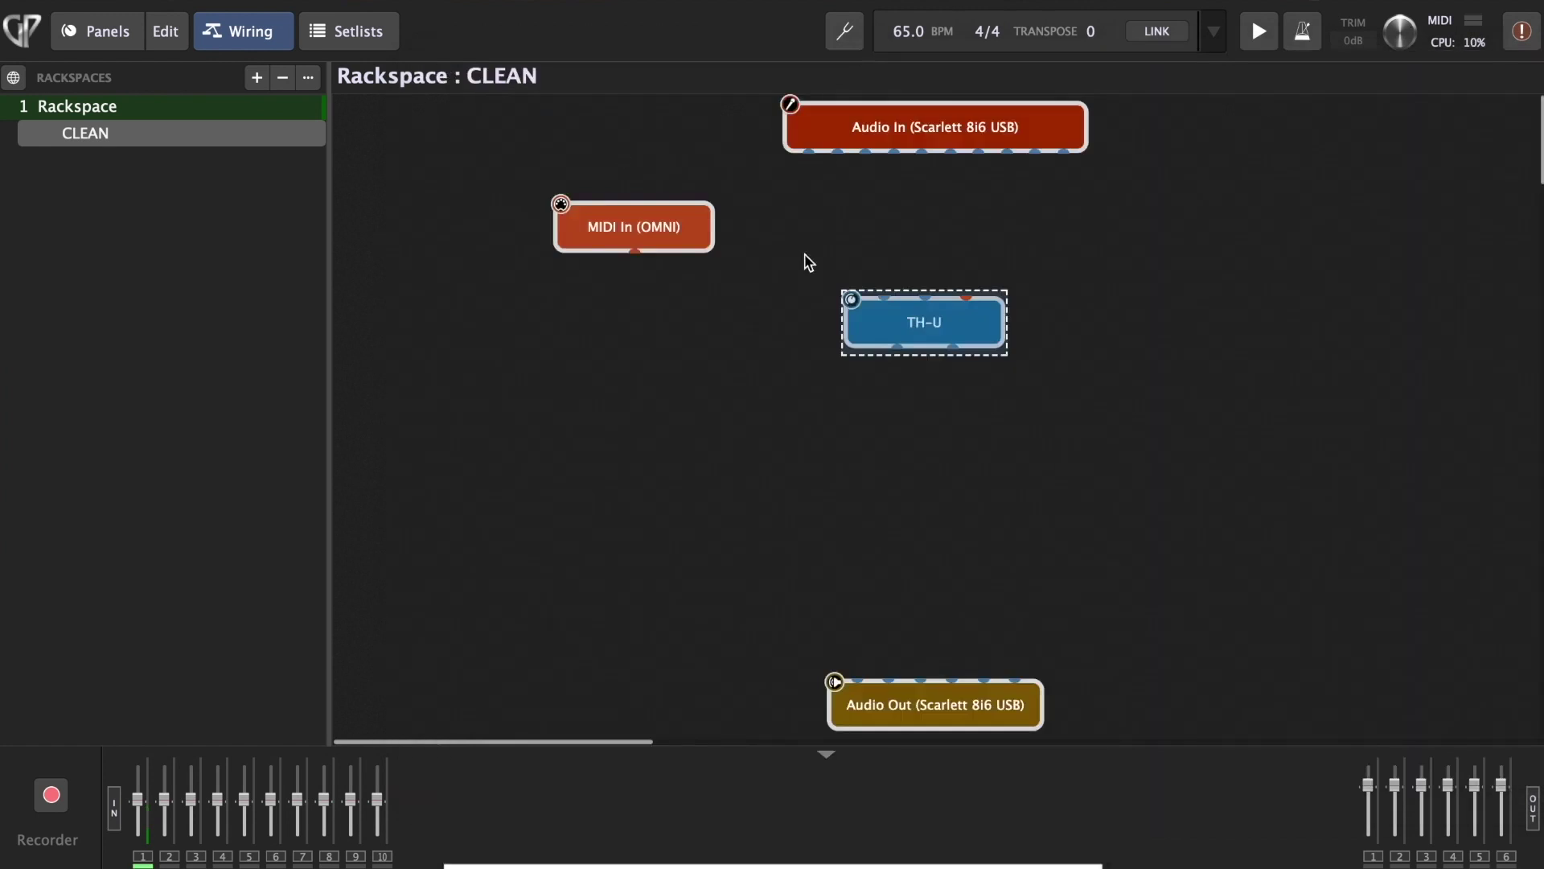
left_click_drag(899, 324, 910, 426)
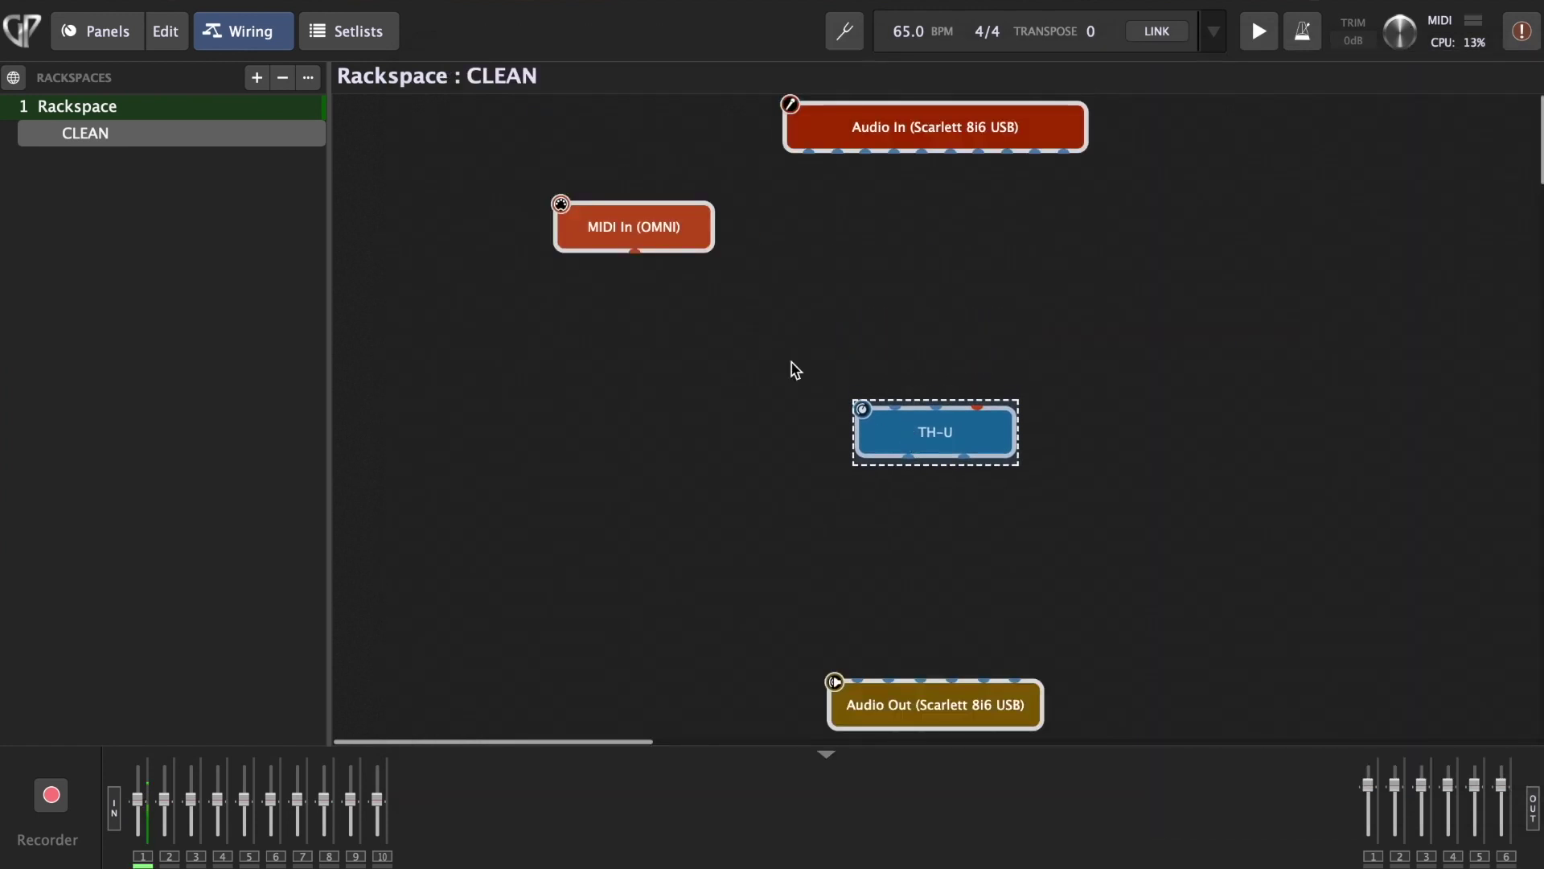
Add a Global Processing > From Global Rackspace block and connect its outputs to TH-U's inputs
right_click(661, 319)
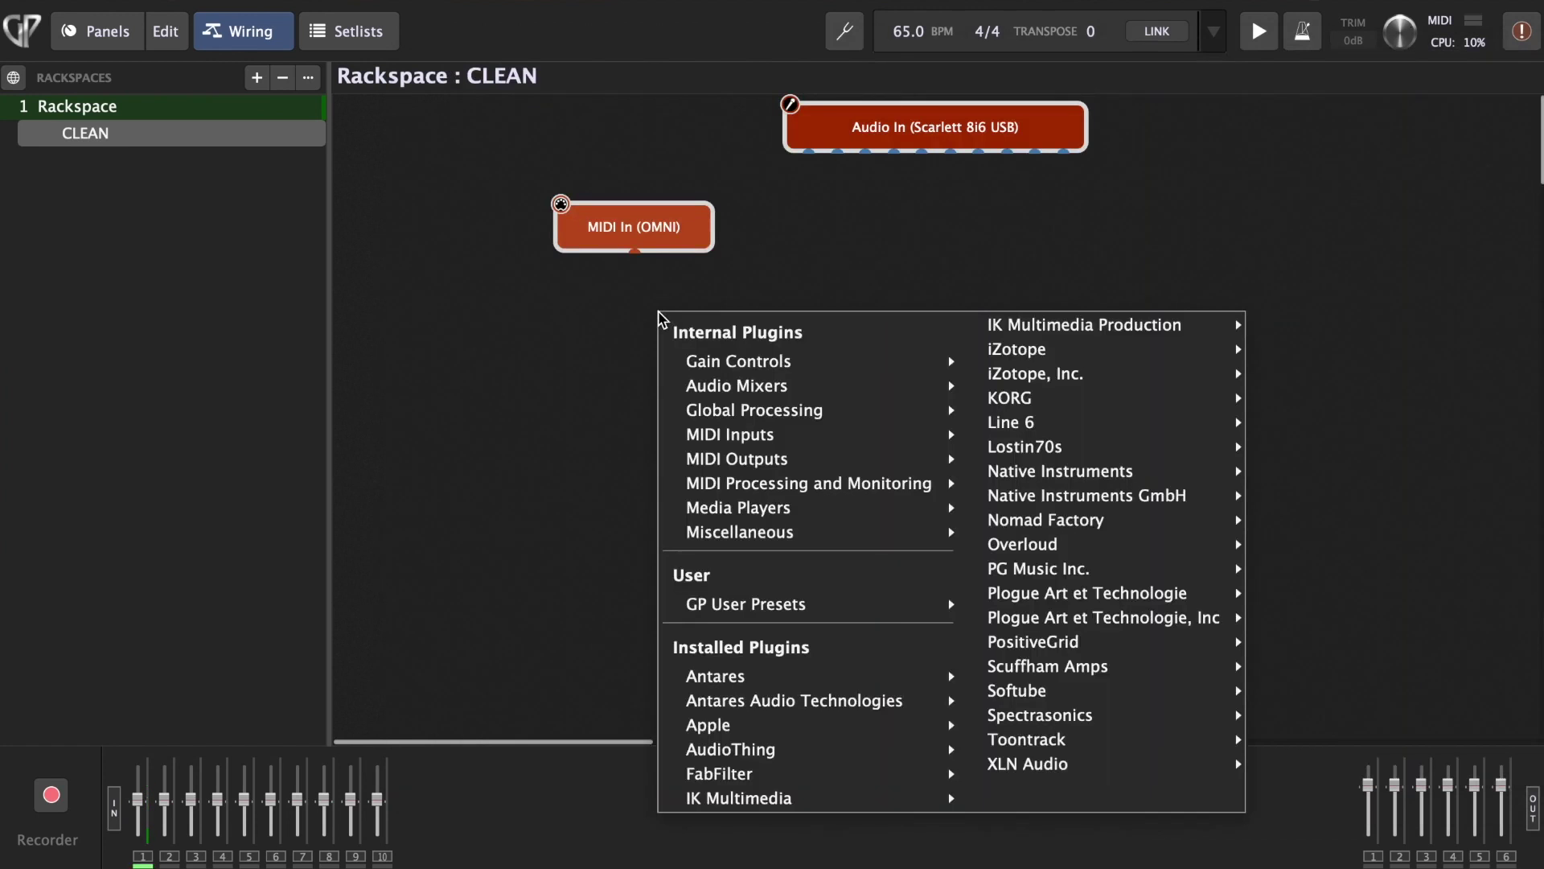
mouse_move(773, 425)
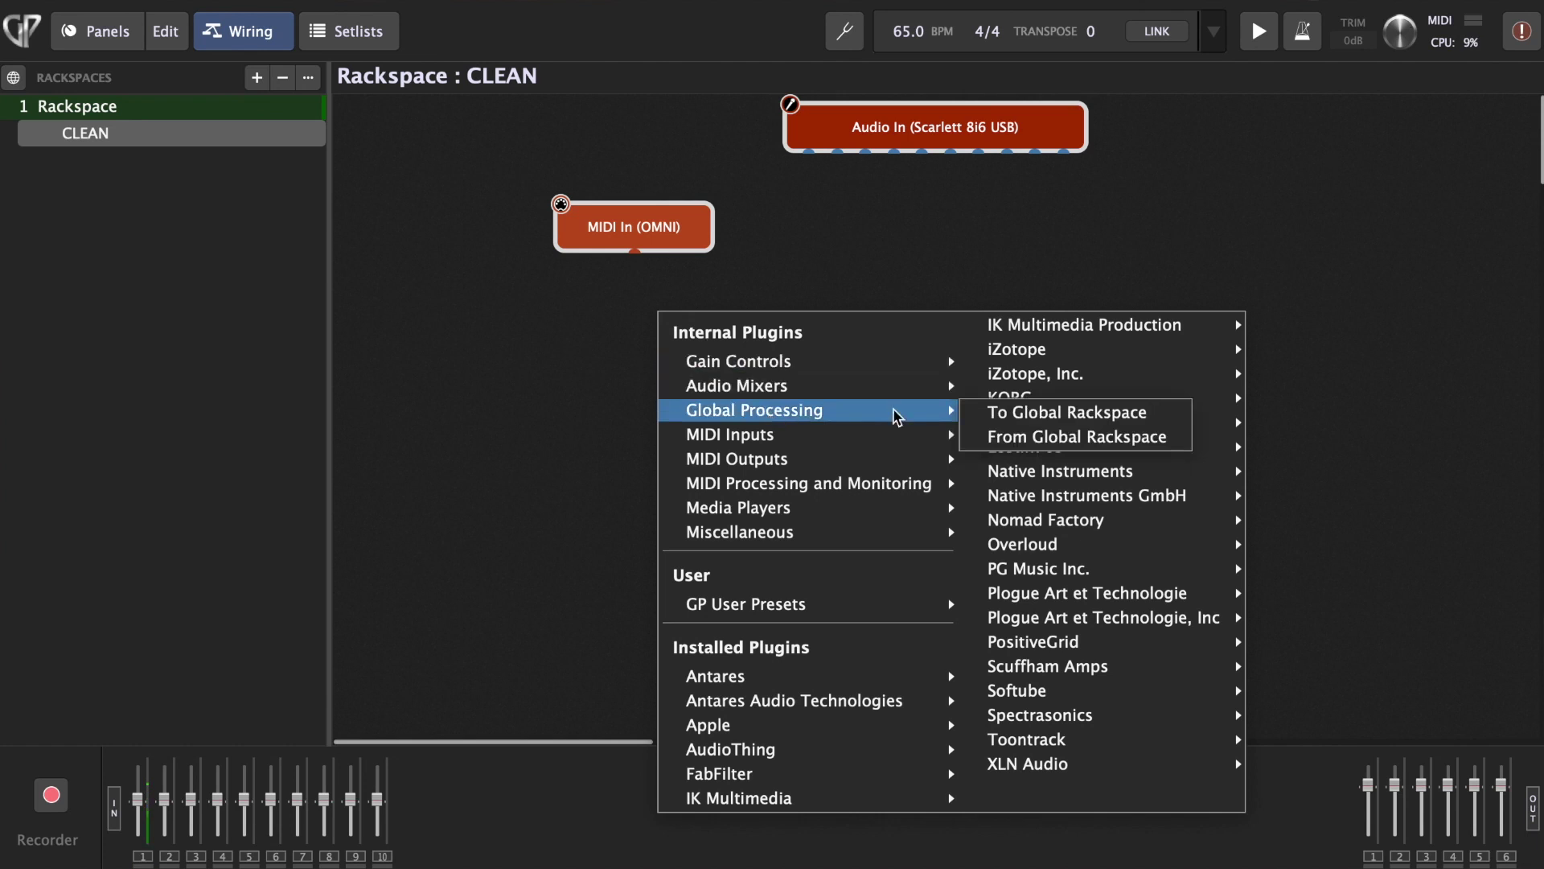
left_click(1023, 442)
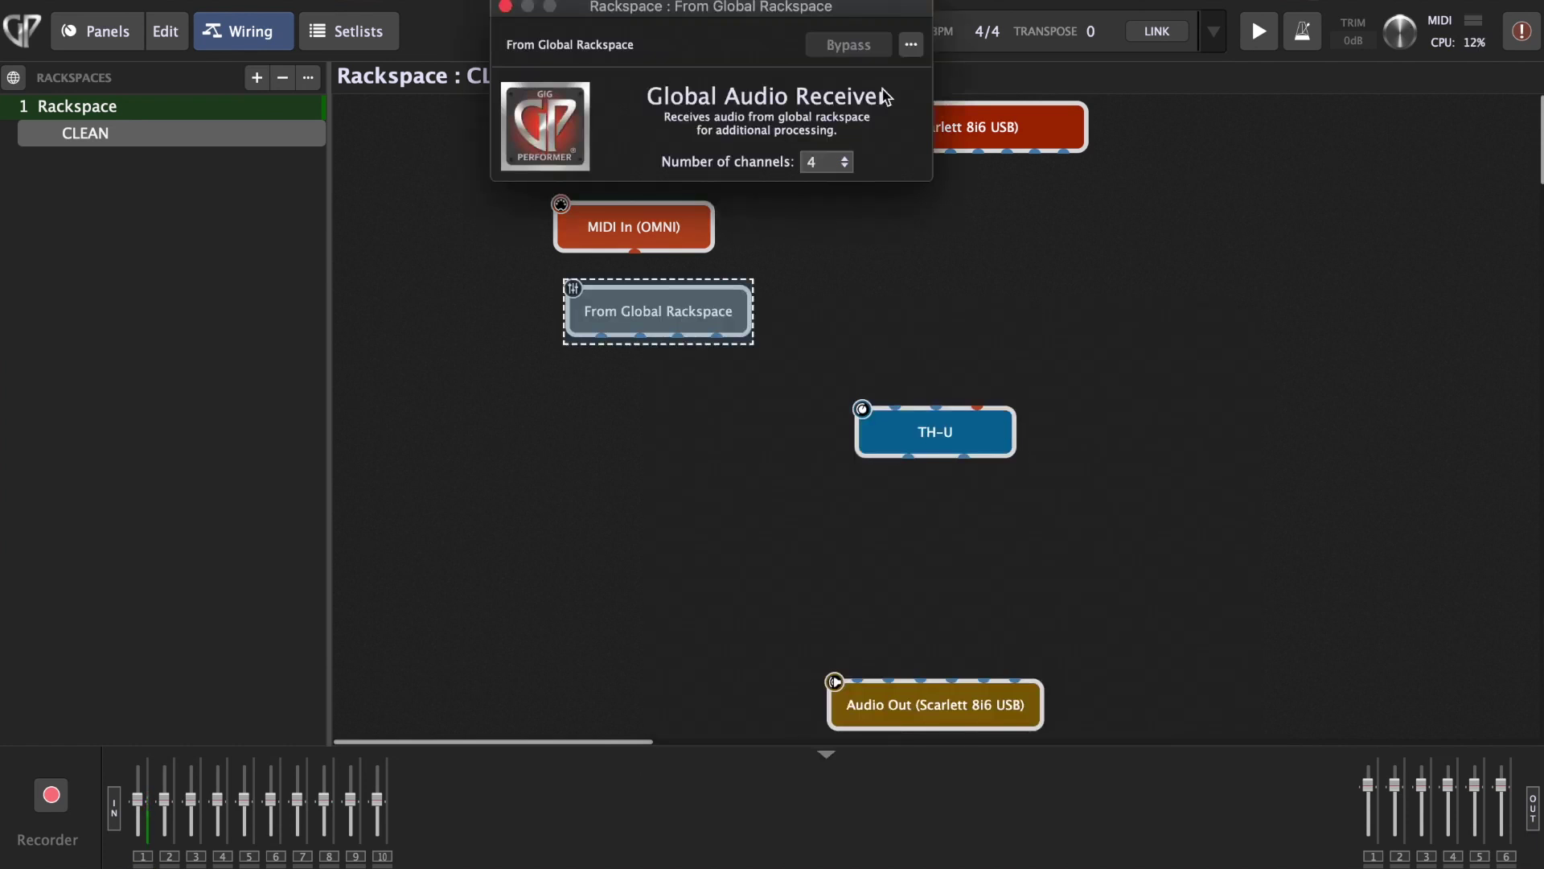
left_click(505, 7)
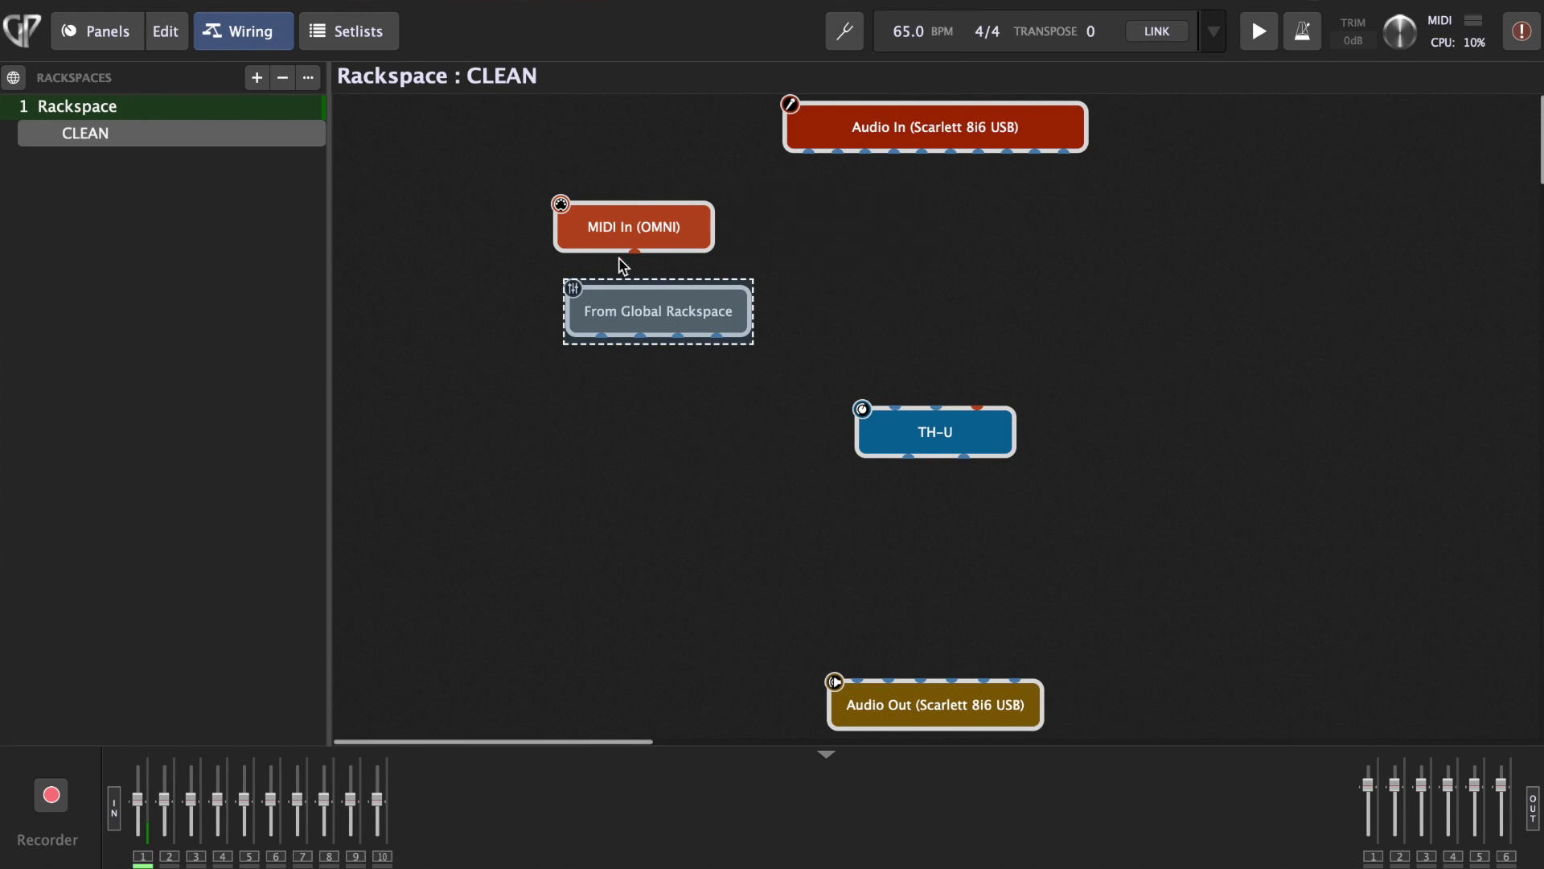
left_click(601, 338)
left_click_drag(602, 340, 895, 407)
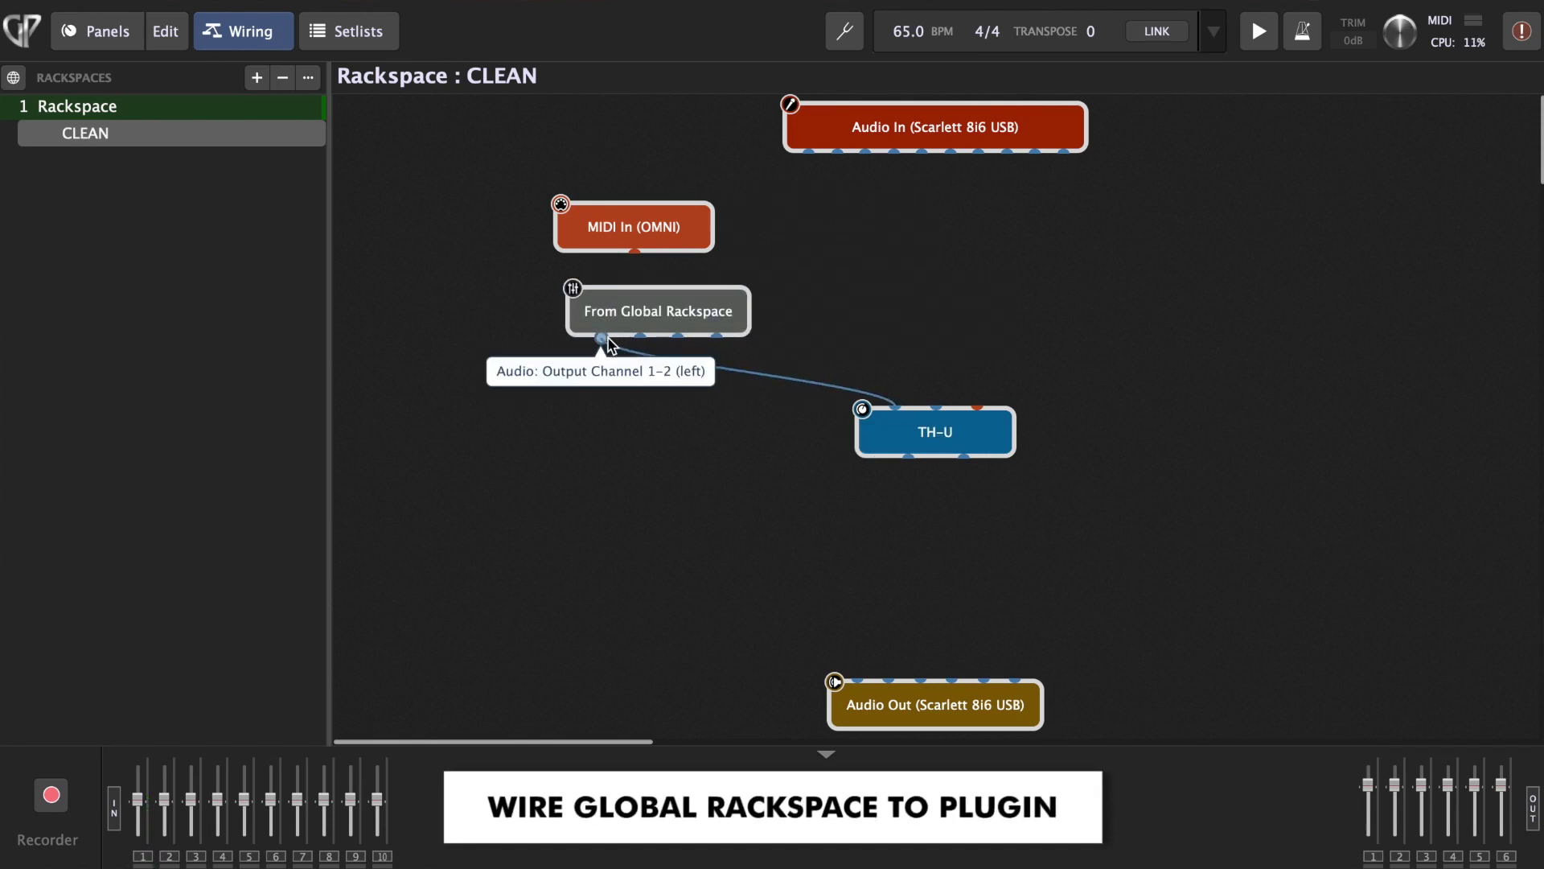
left_click_drag(601, 339, 834, 396)
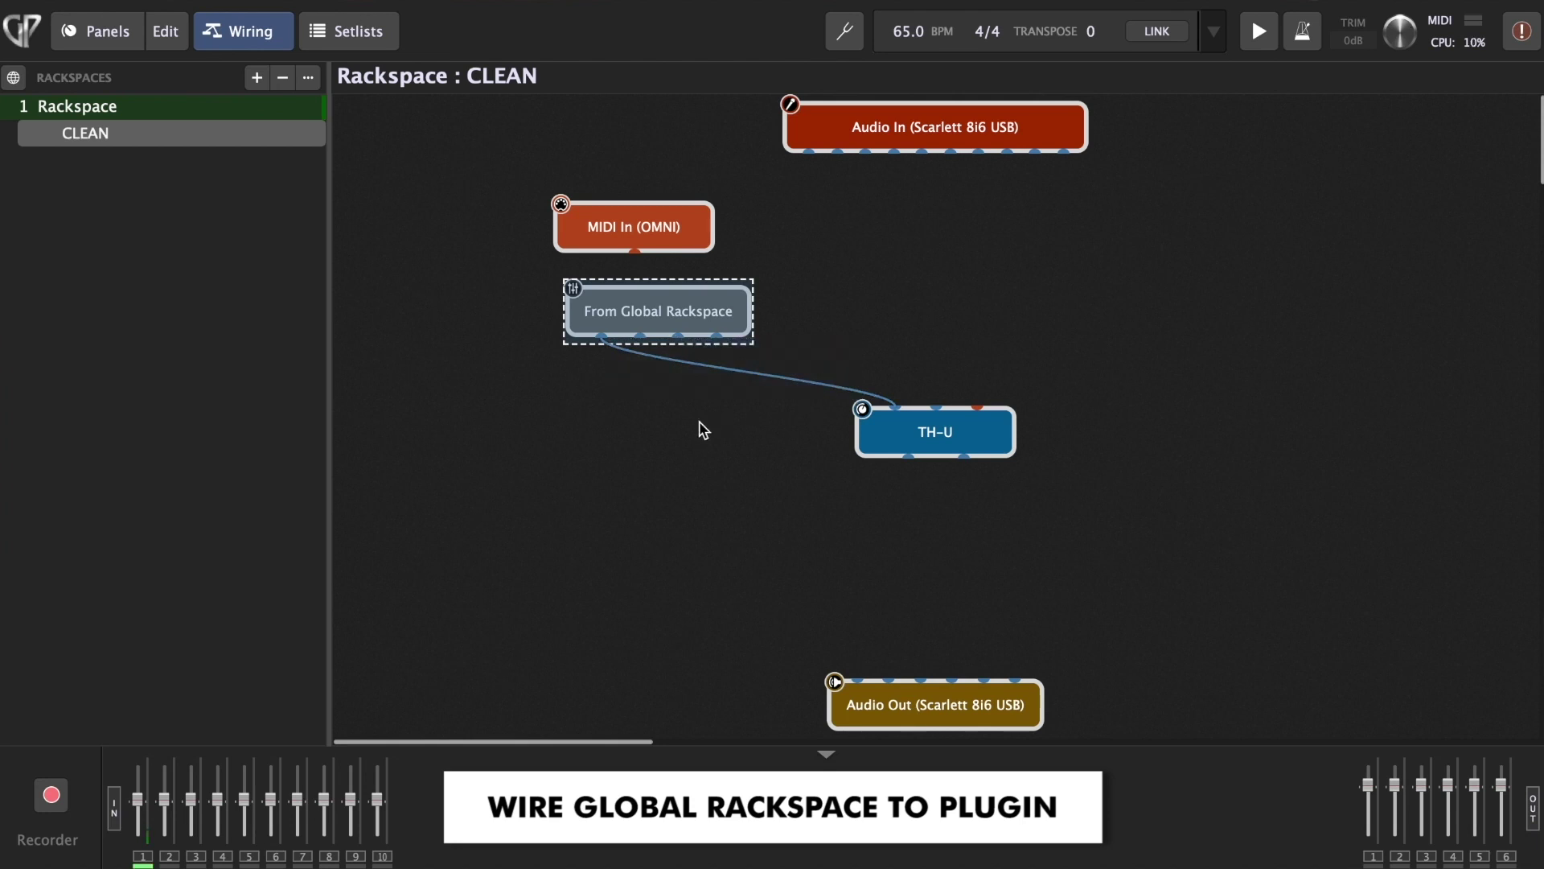
left_click(700, 423)
left_click_drag(661, 304, 937, 405)
right_click(697, 487)
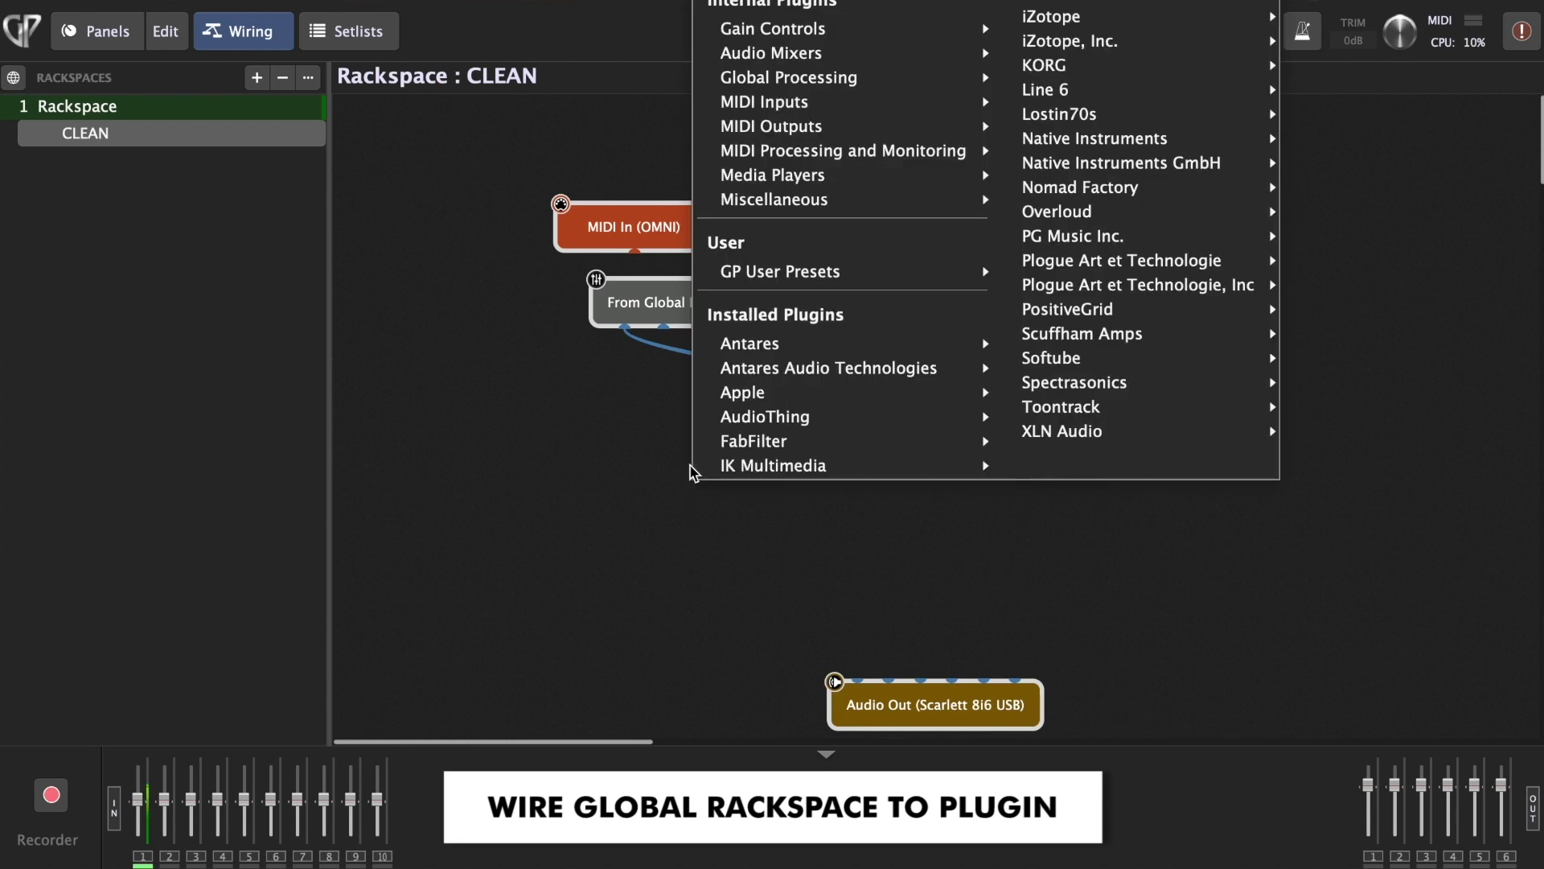
Place a To Global Rackspace block below TH-U and connect TH-U Outputs 1 and 2 to it
mouse_move(796, 87)
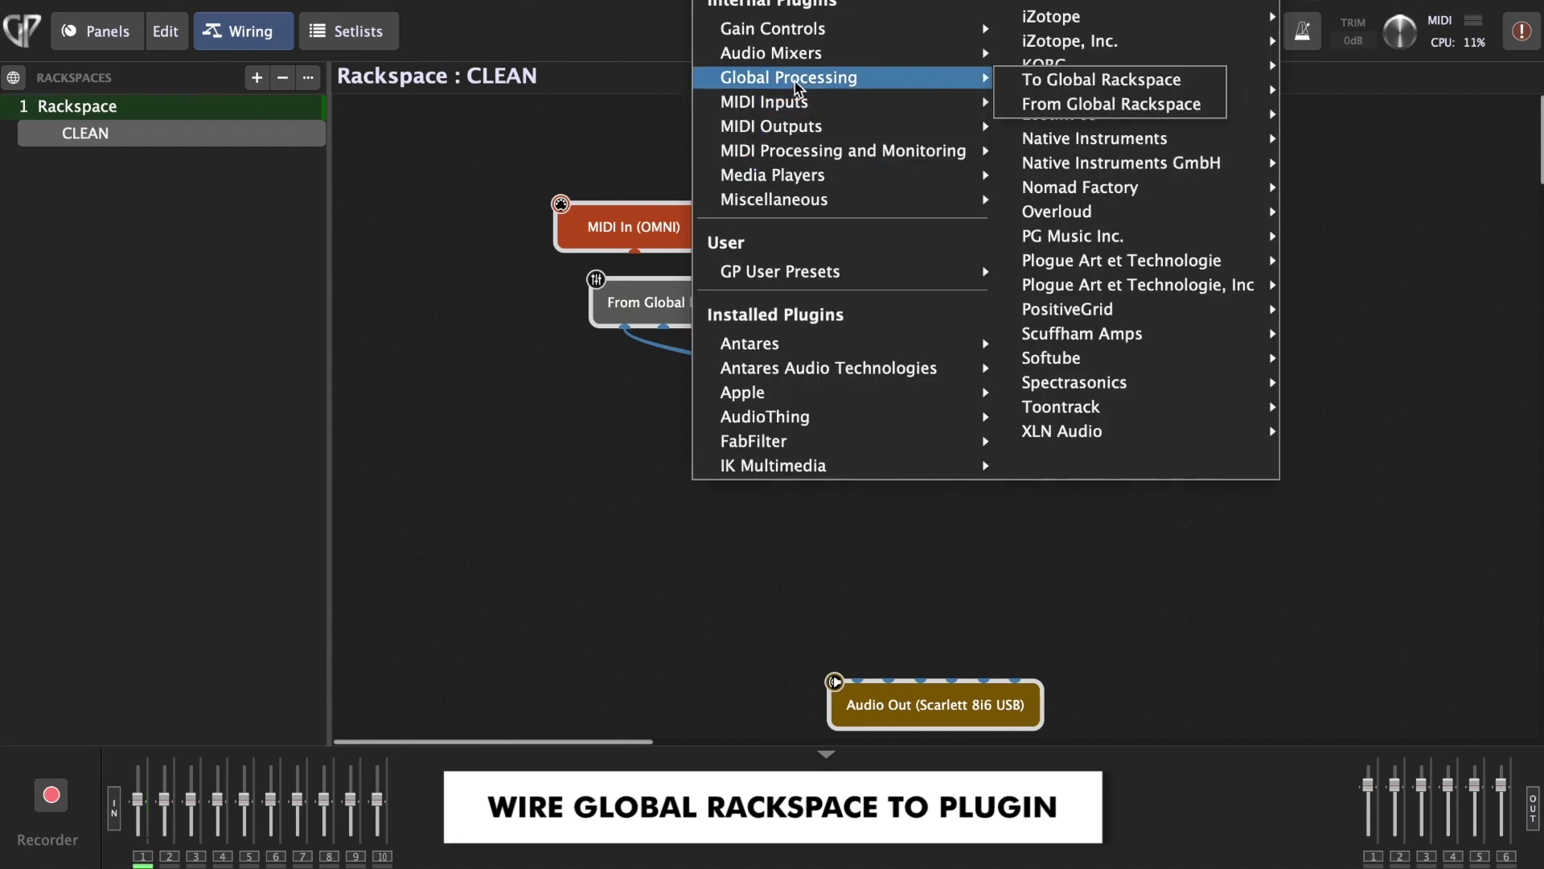
left_click(1031, 80)
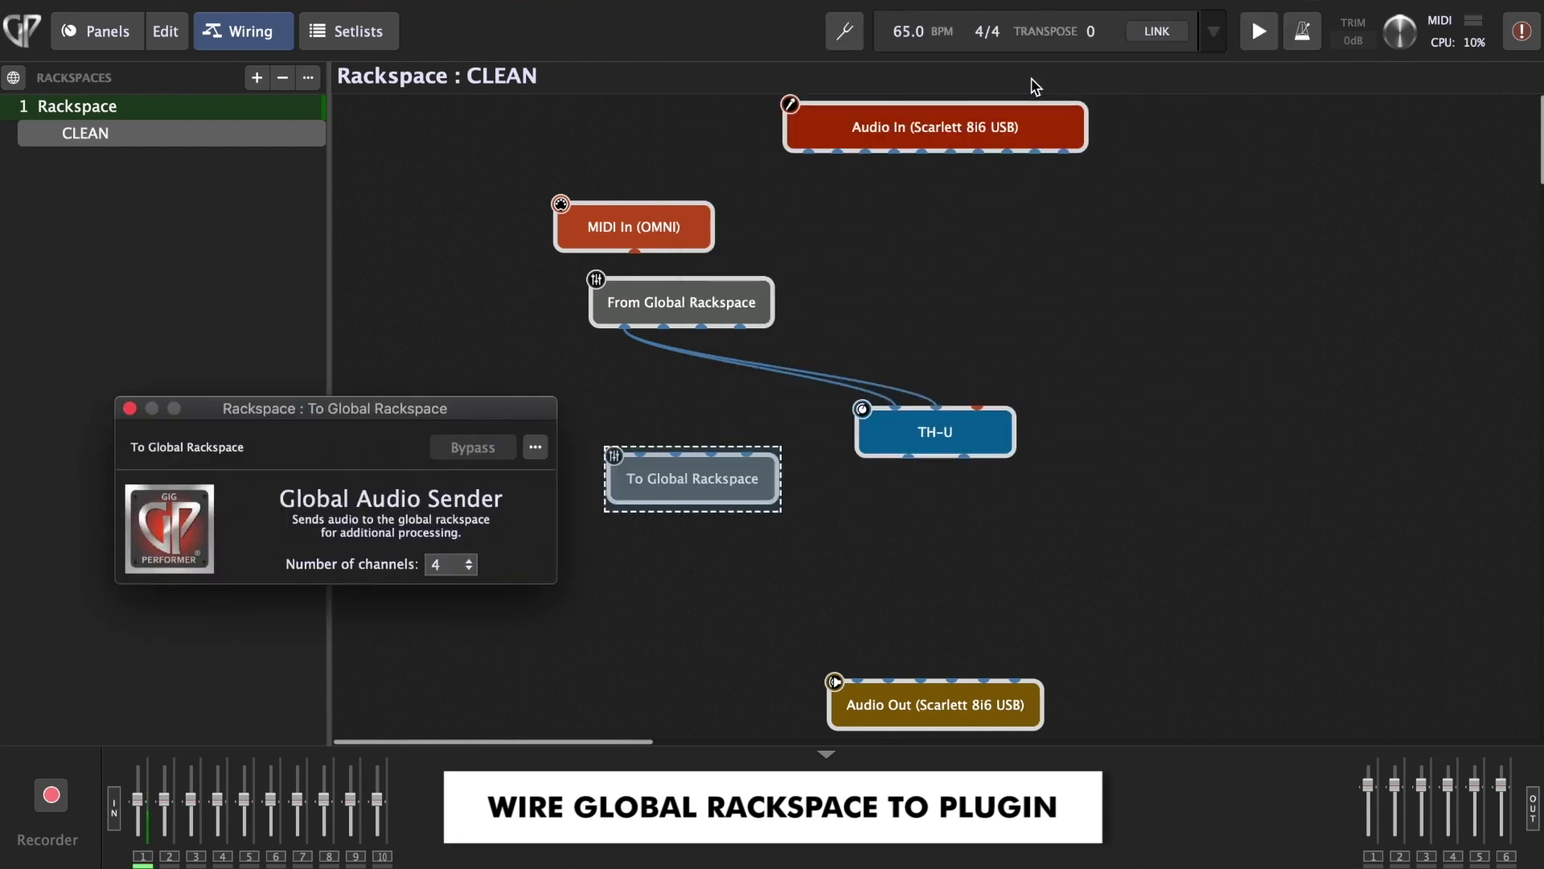
left_click(129, 408)
left_click_drag(715, 504, 795, 595)
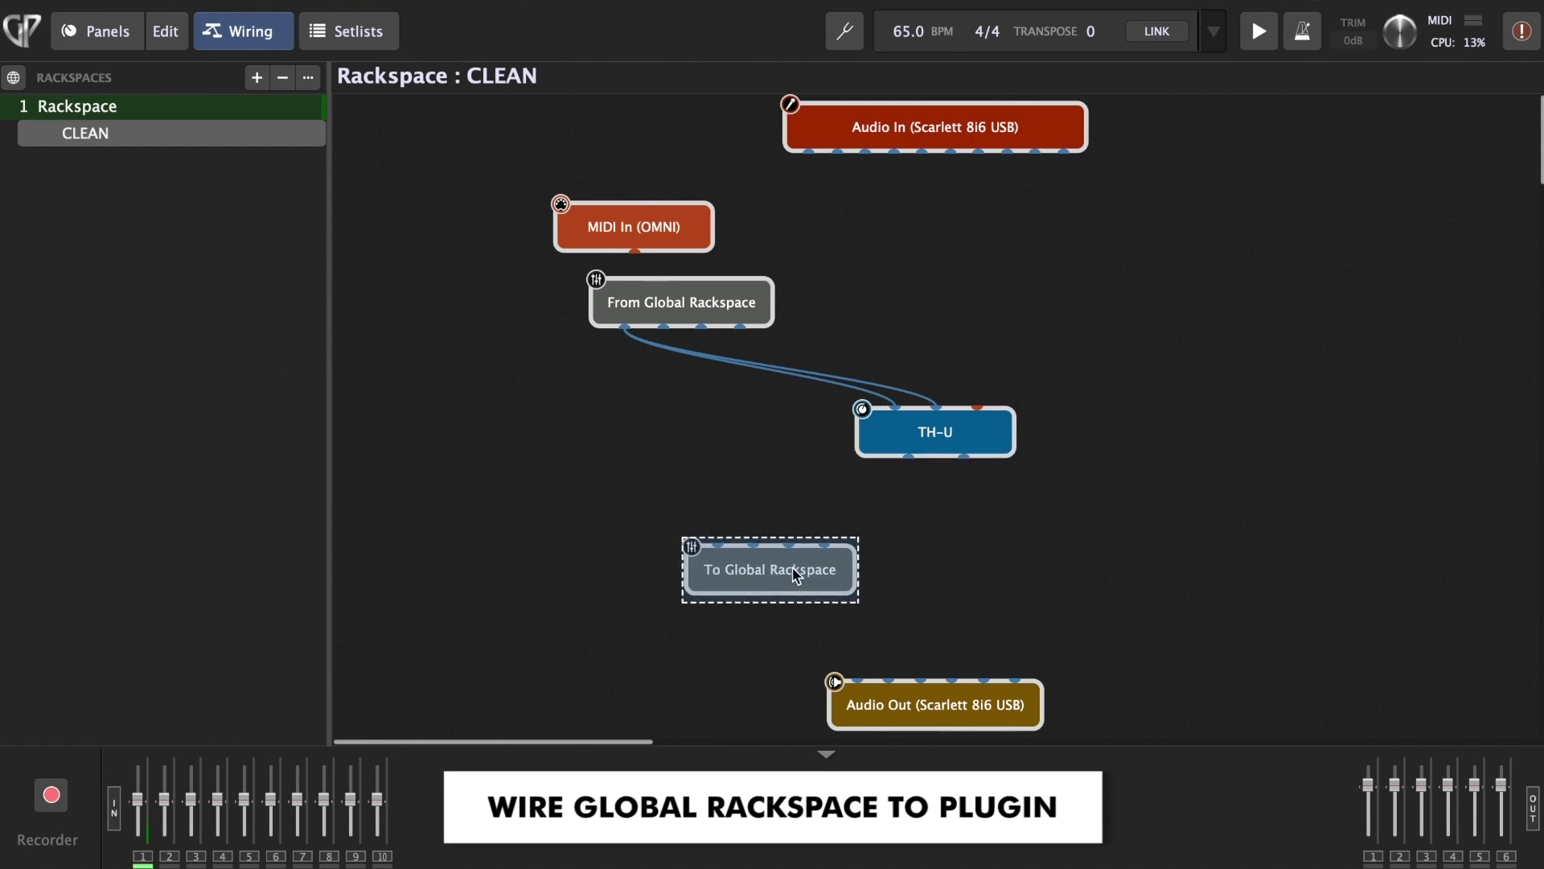
left_click_drag(909, 459, 718, 544)
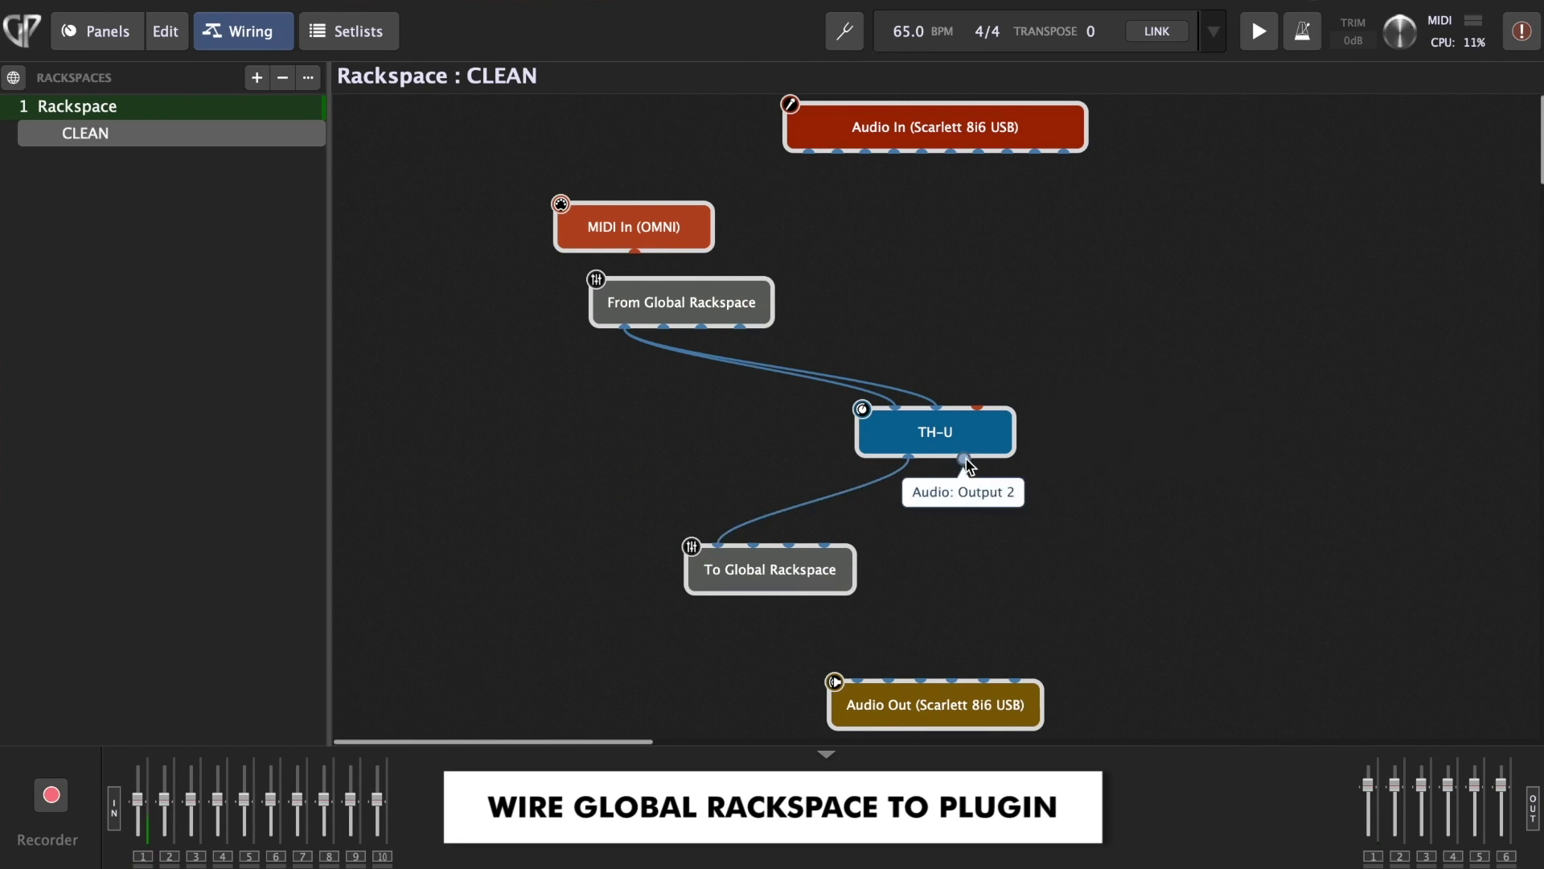
left_click_drag(966, 457, 754, 547)
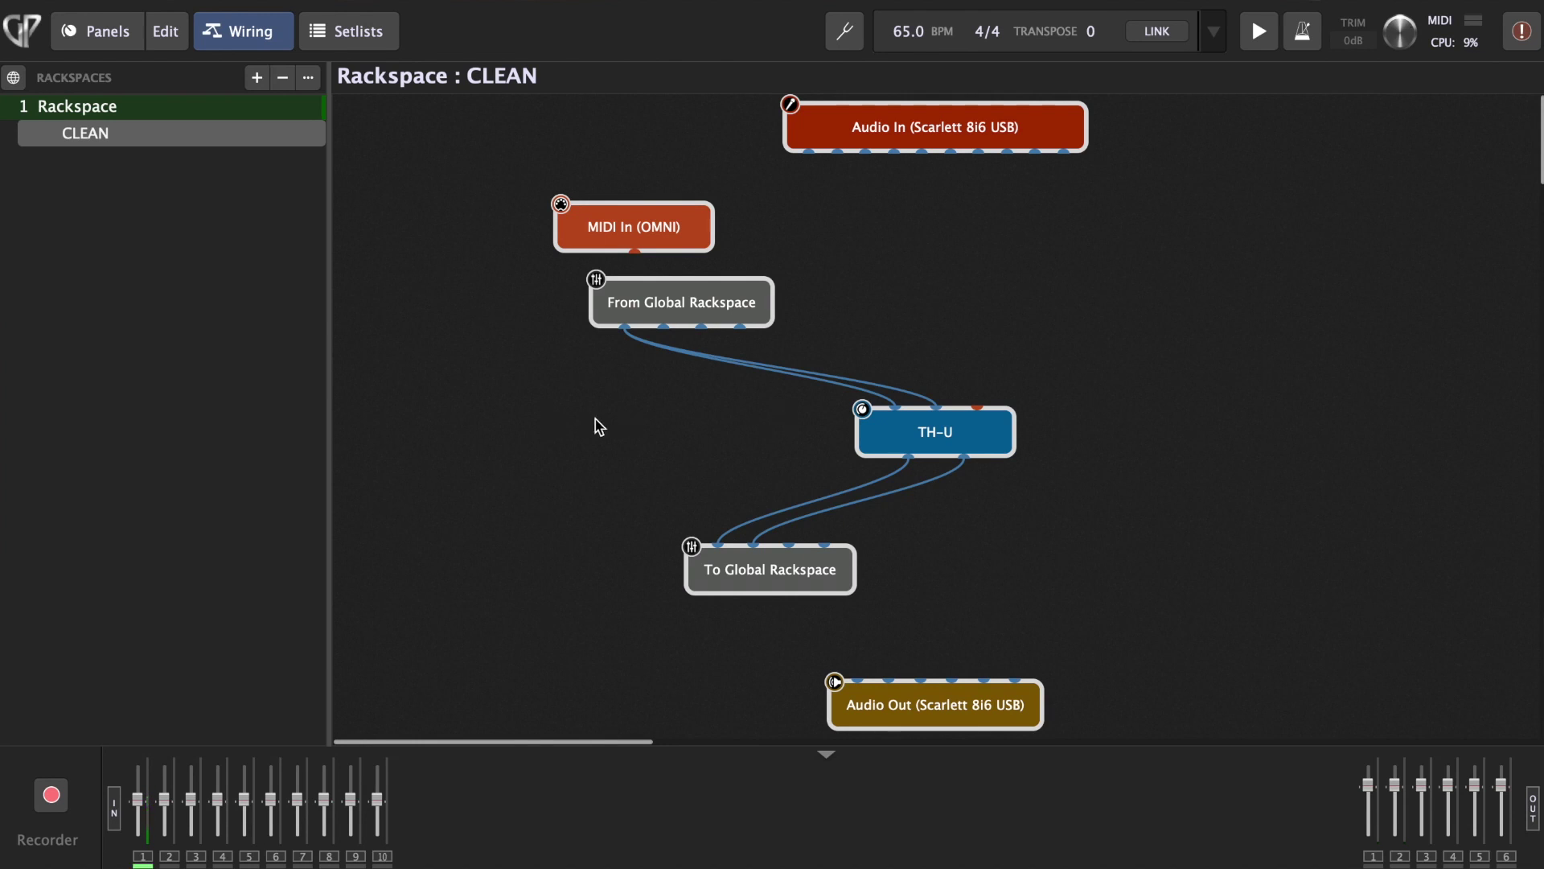
Bring up the first rackspace's options menu, which offers Duplicate Selected Rackspace
right_click(156, 113)
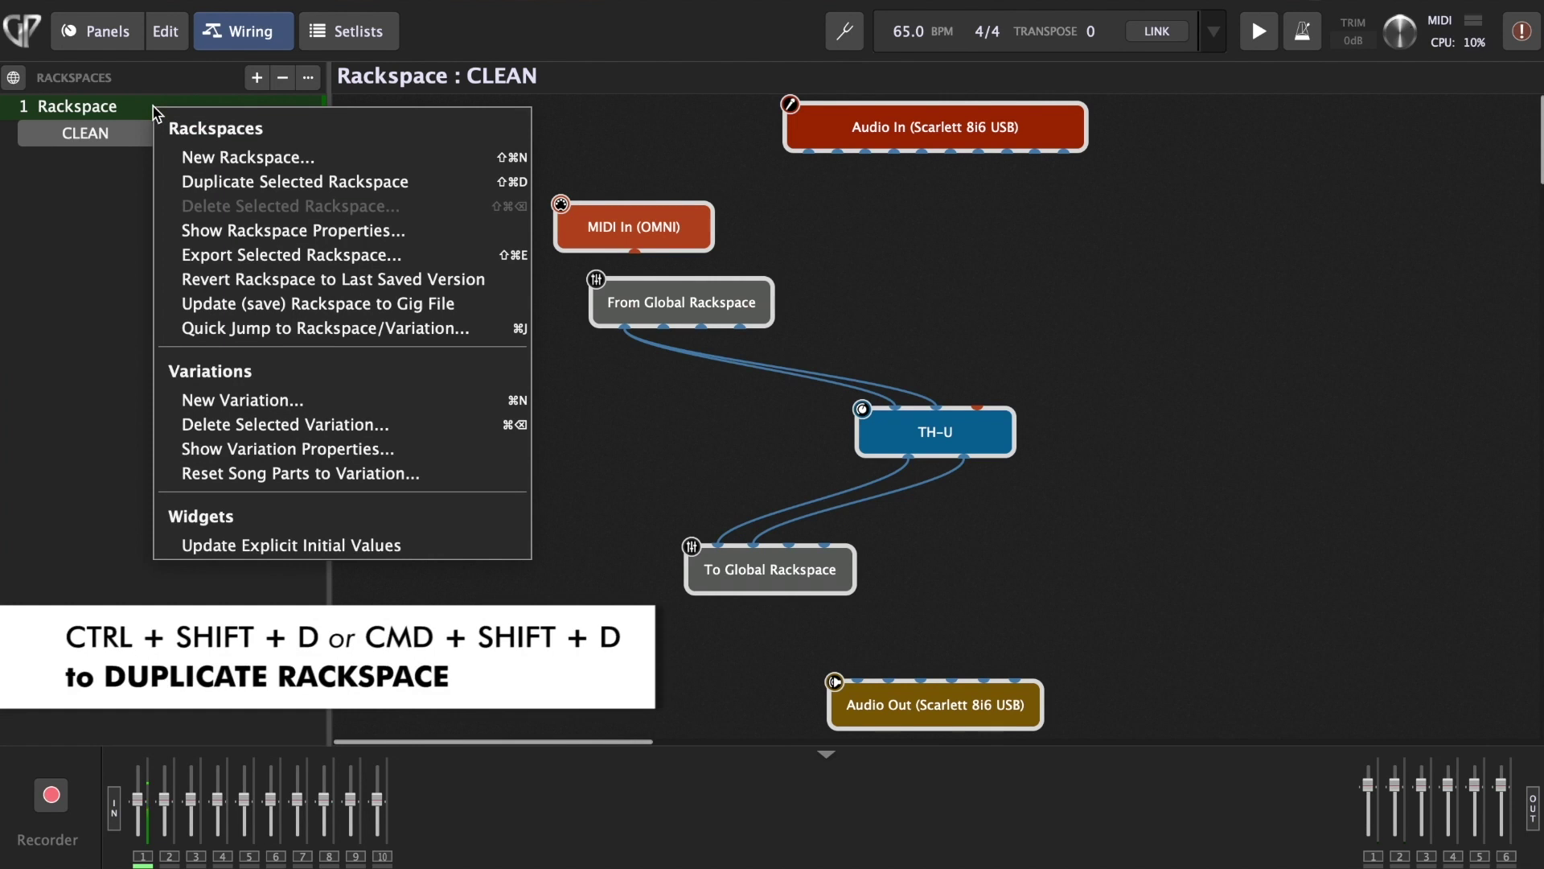
Duplicate the first rackspace and rename the copy's CLEAN variation to EDGE OF BREAKUP
left_click(264, 181)
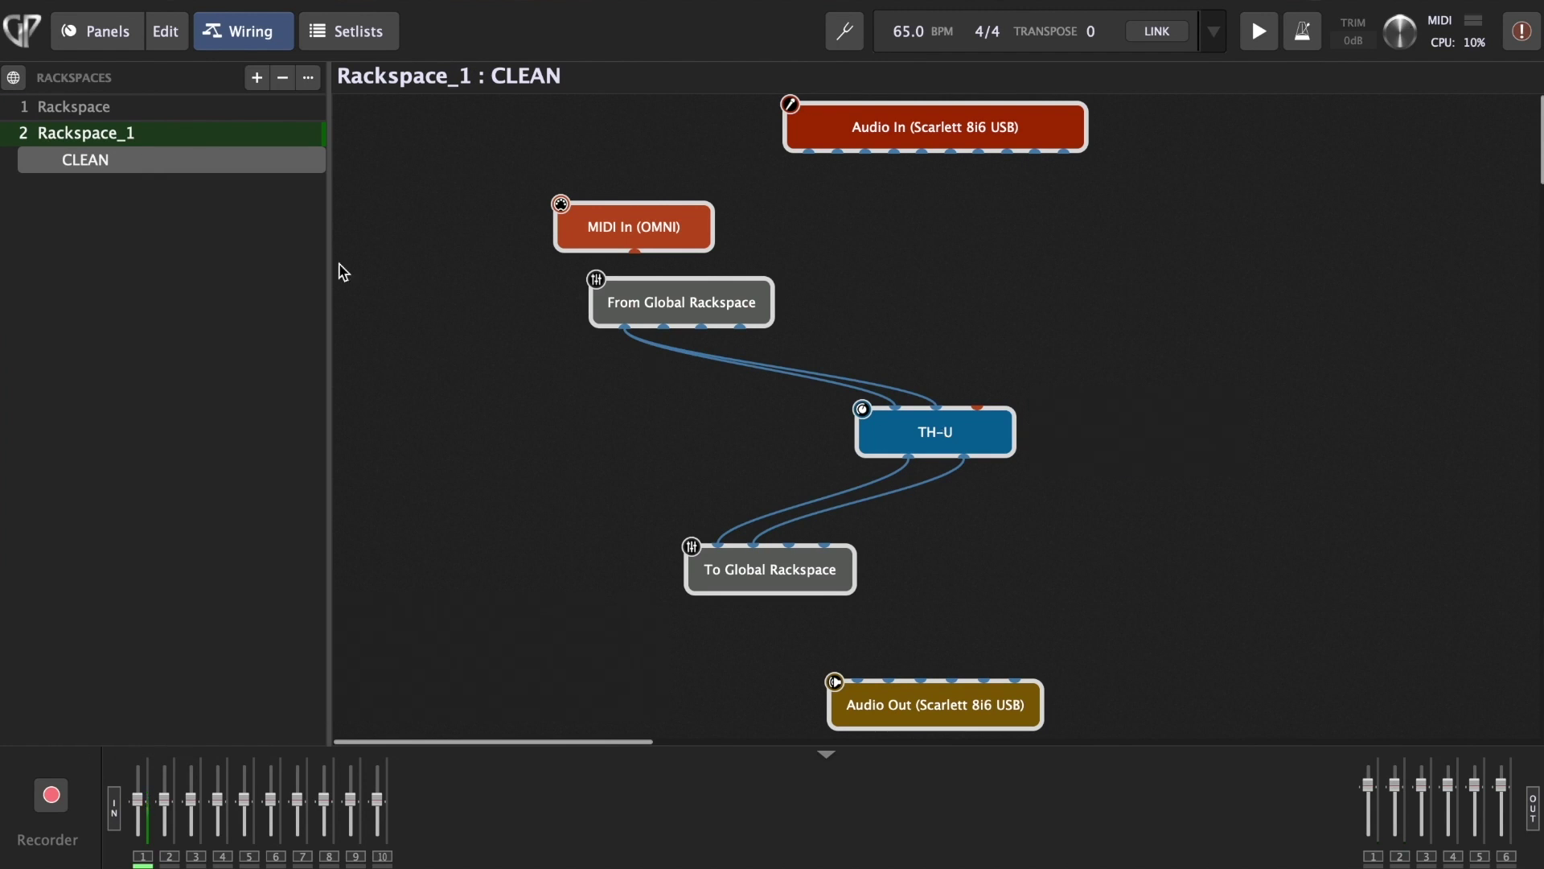
left_click(141, 115)
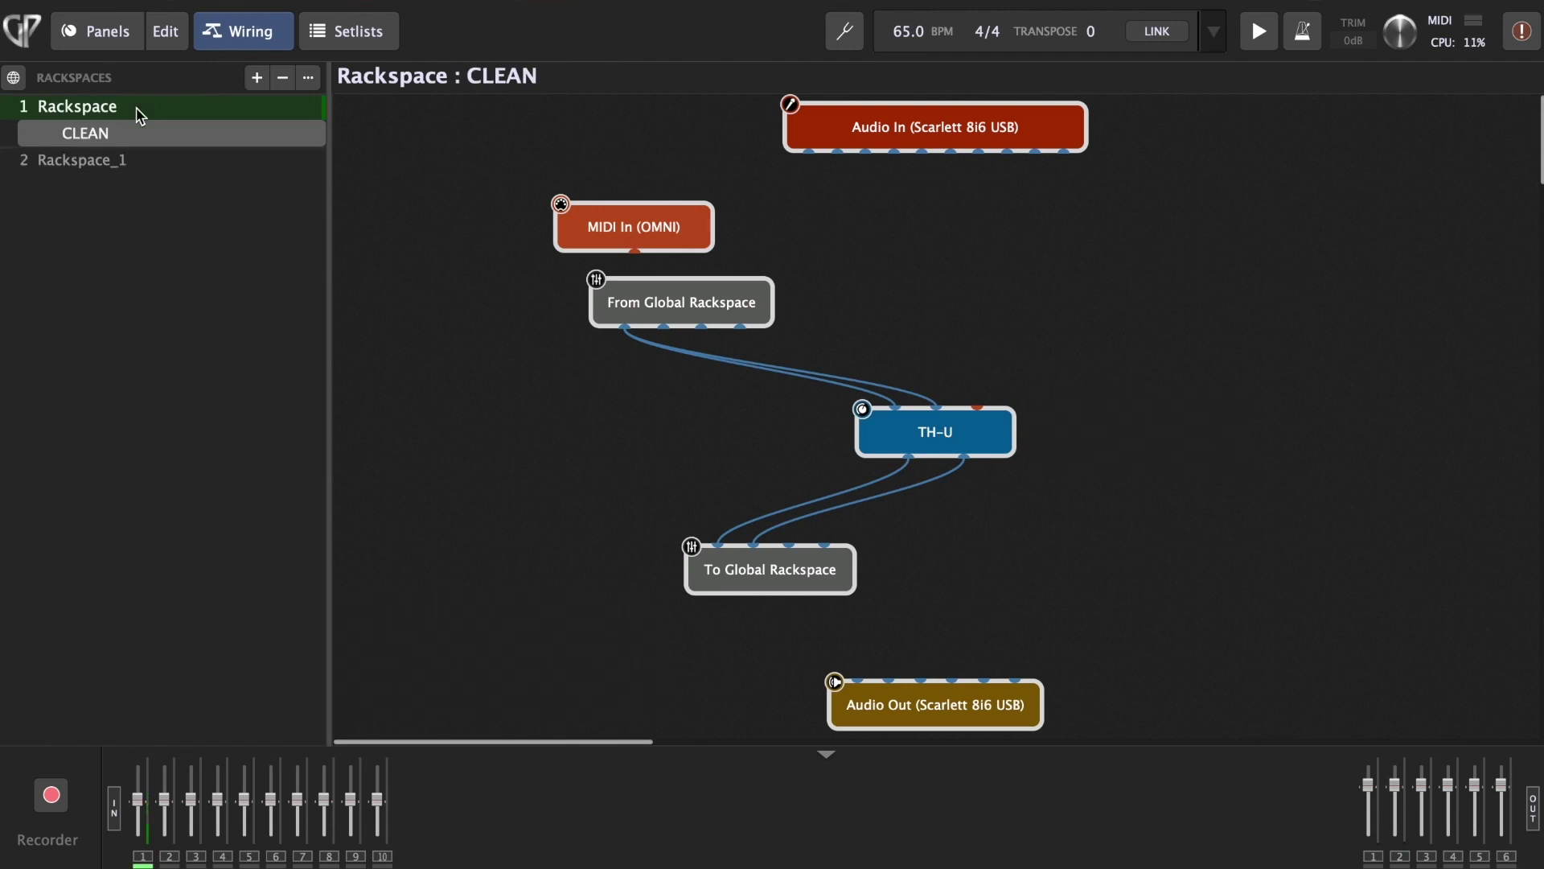
left_click(128, 165)
double_click(125, 165)
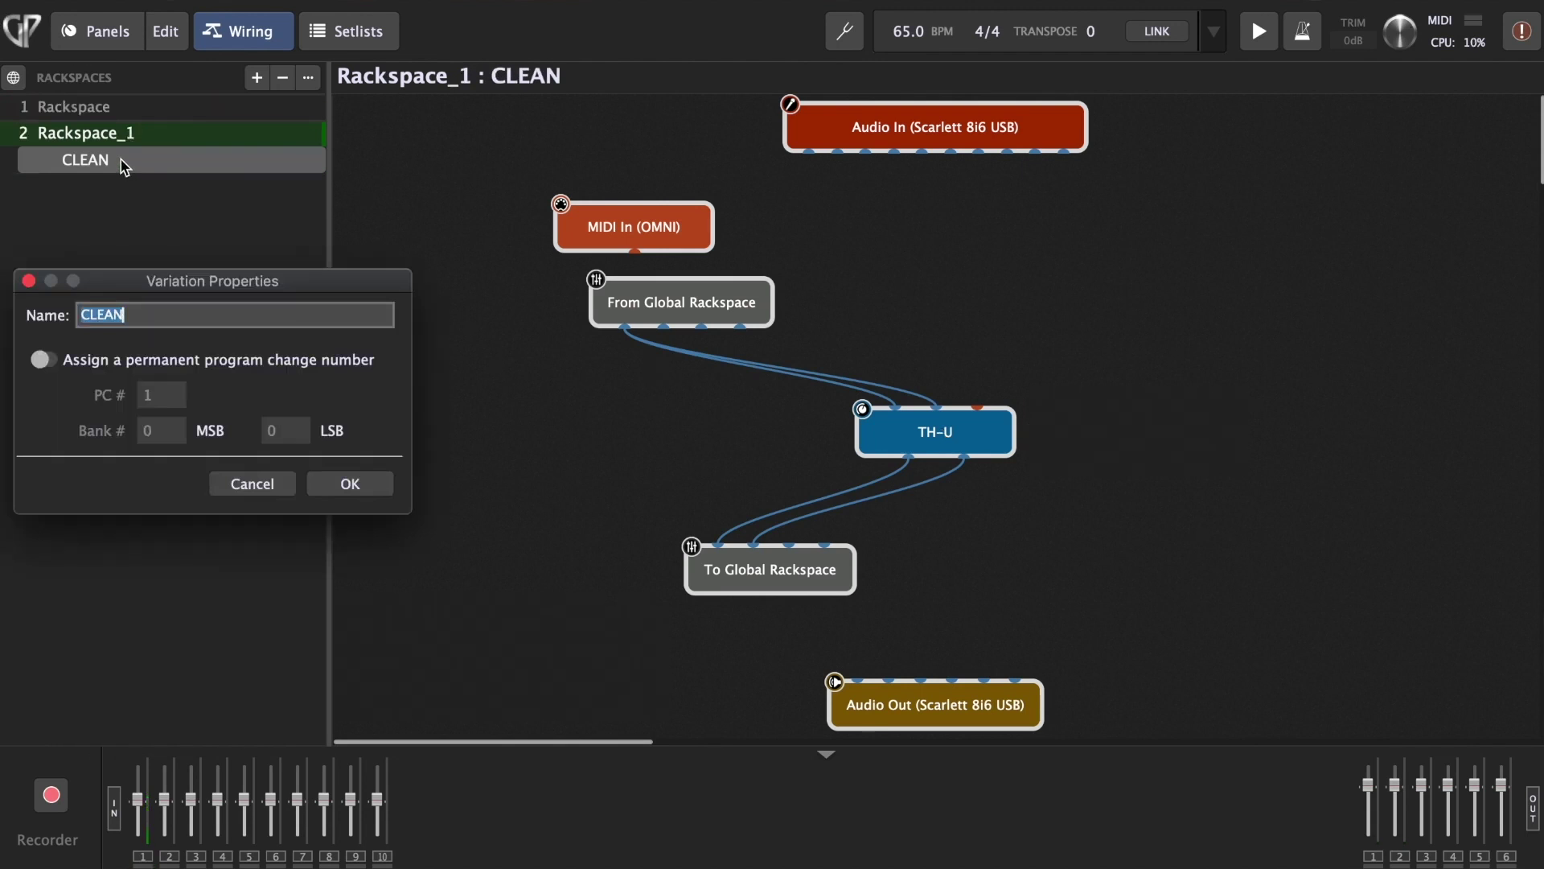
type("EDGE OF BREAKUP")
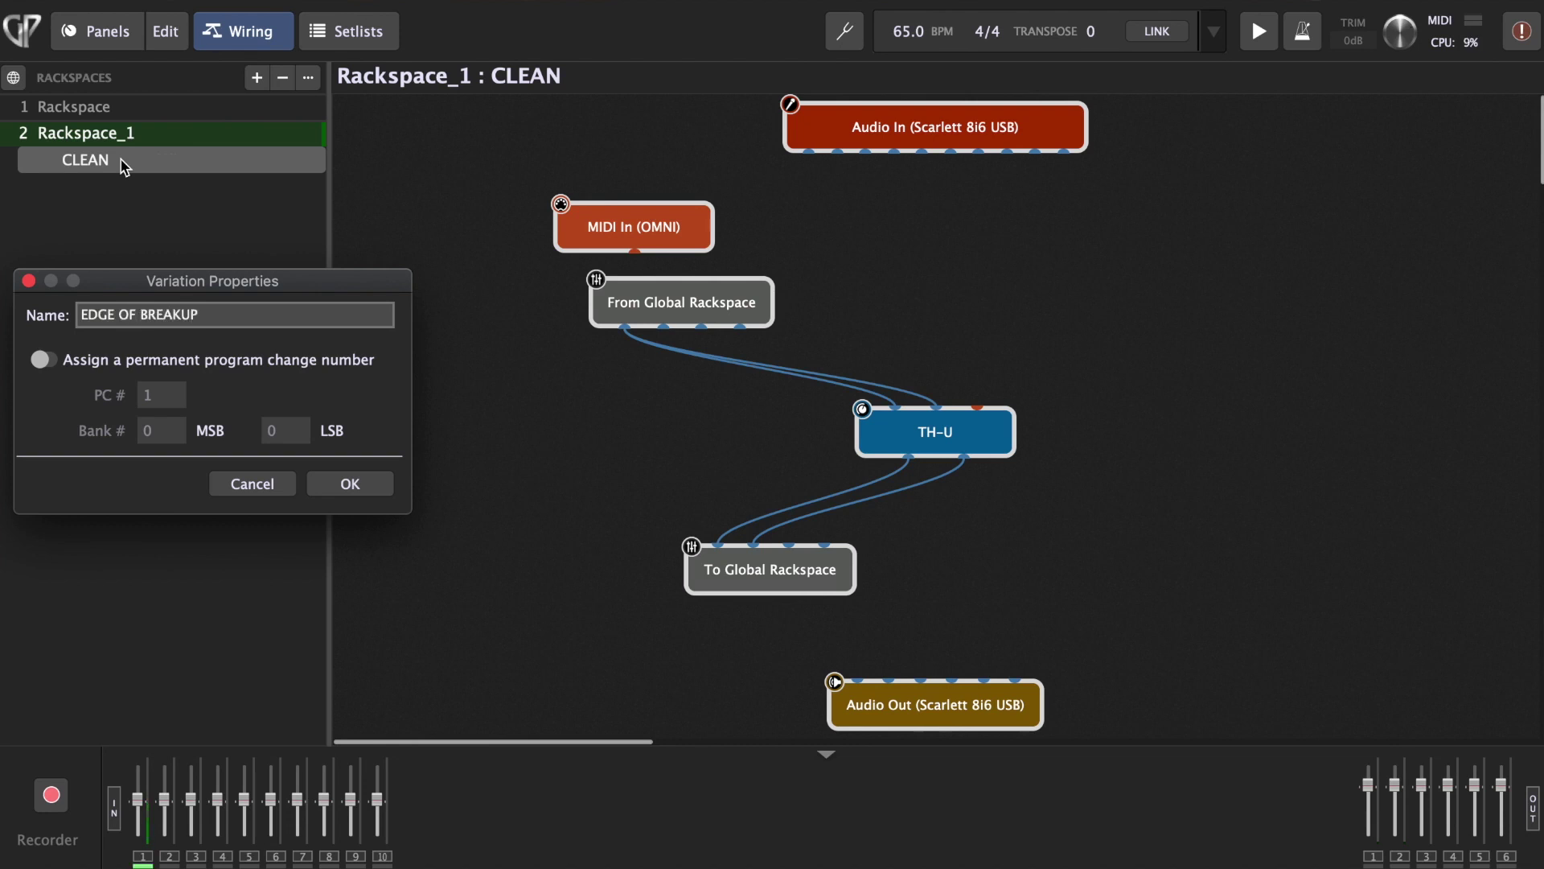
key("Return")
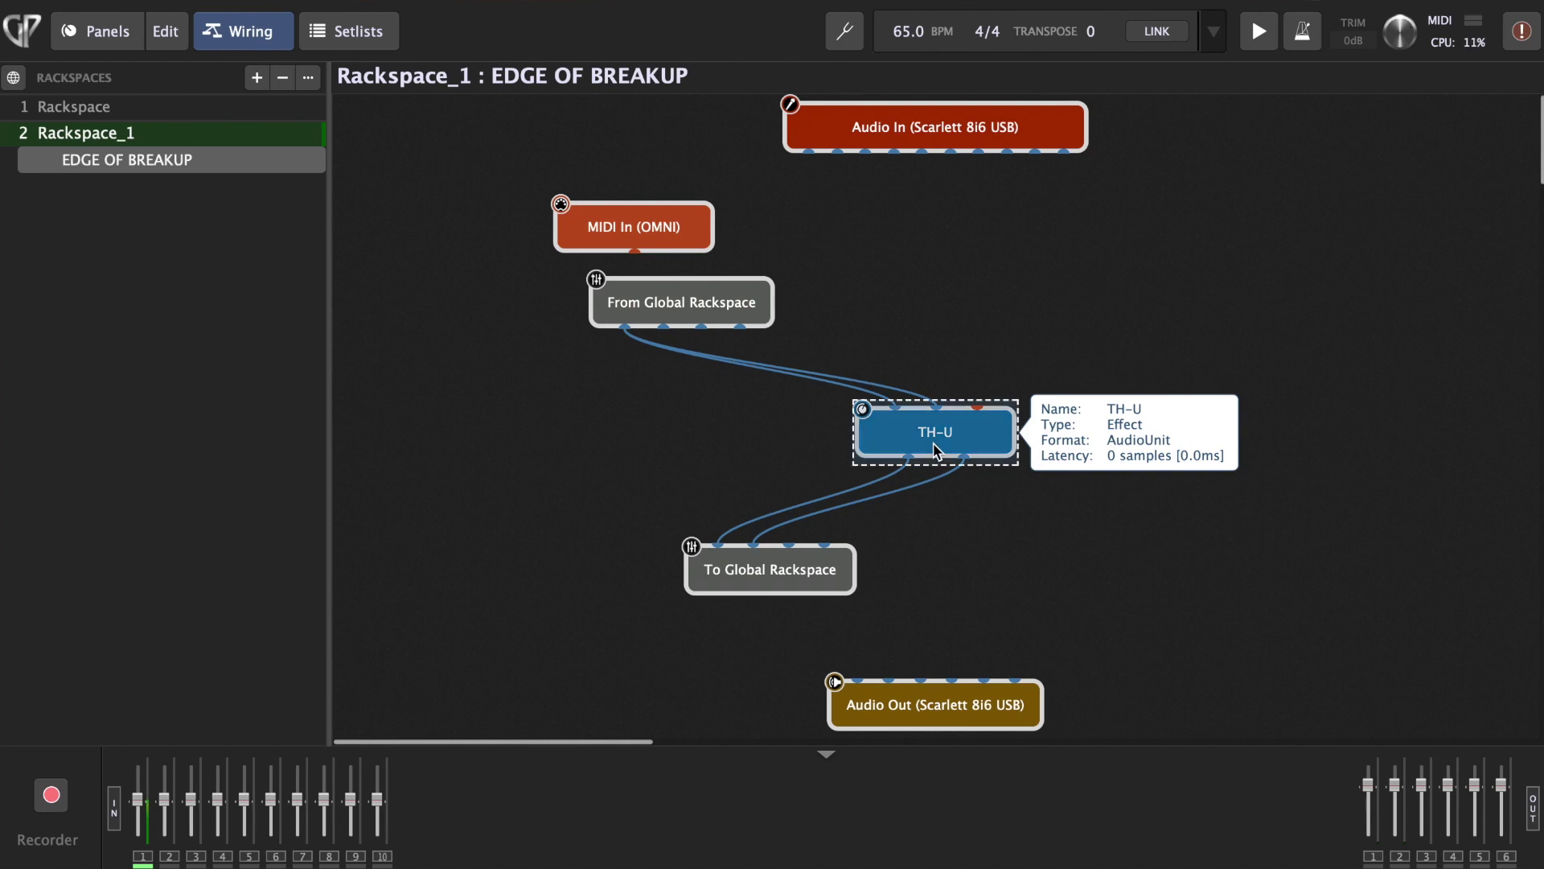
double_click(945, 465)
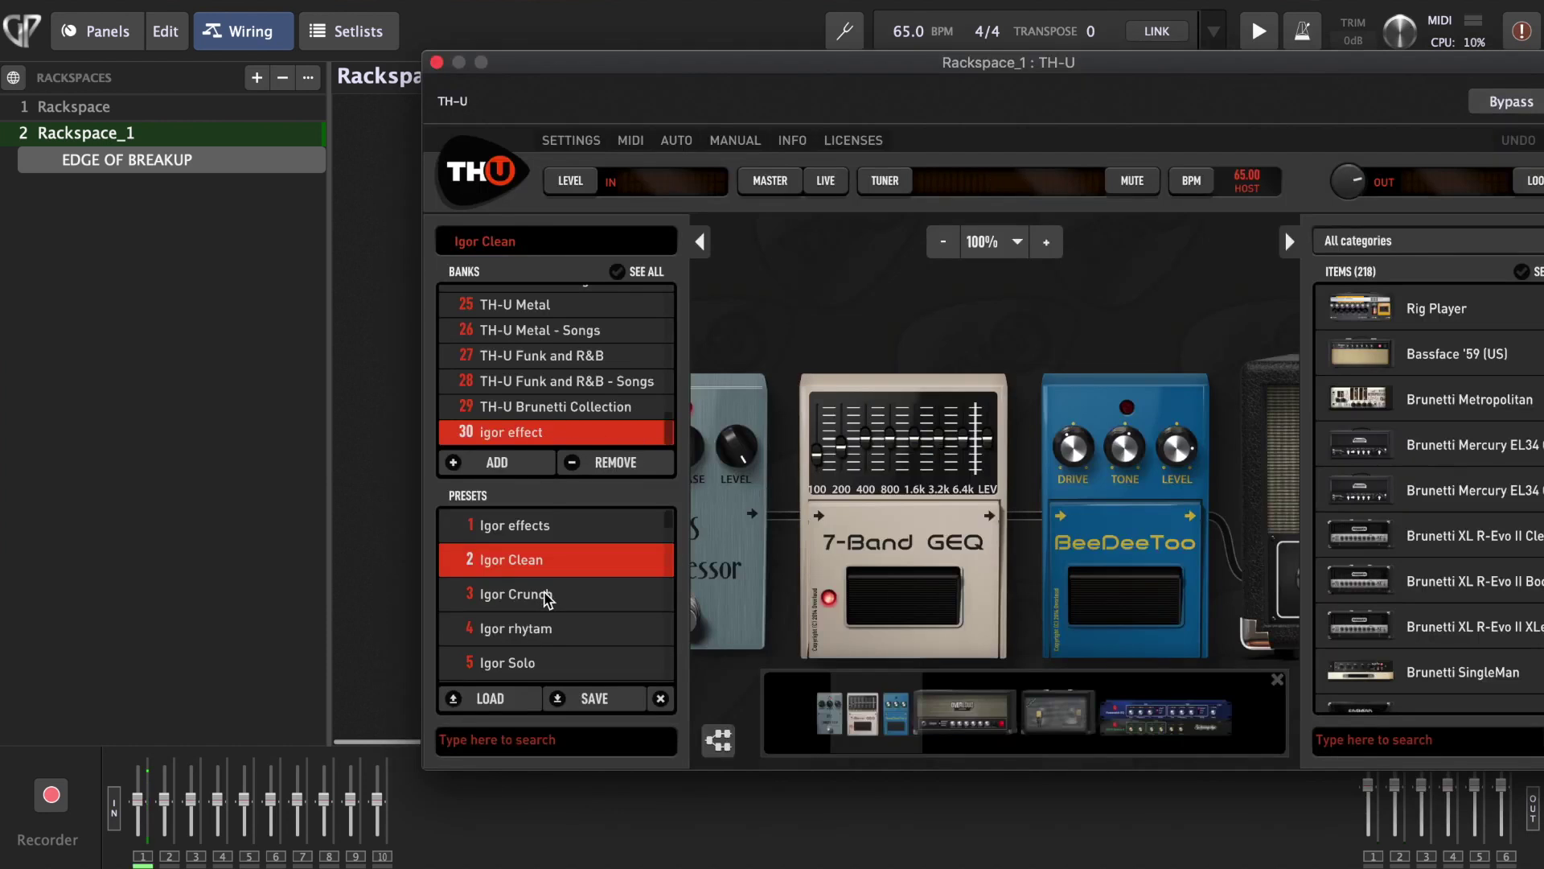
Load the Igor Crunch preset in the TH-U plugin and close its editor
left_click(547, 597)
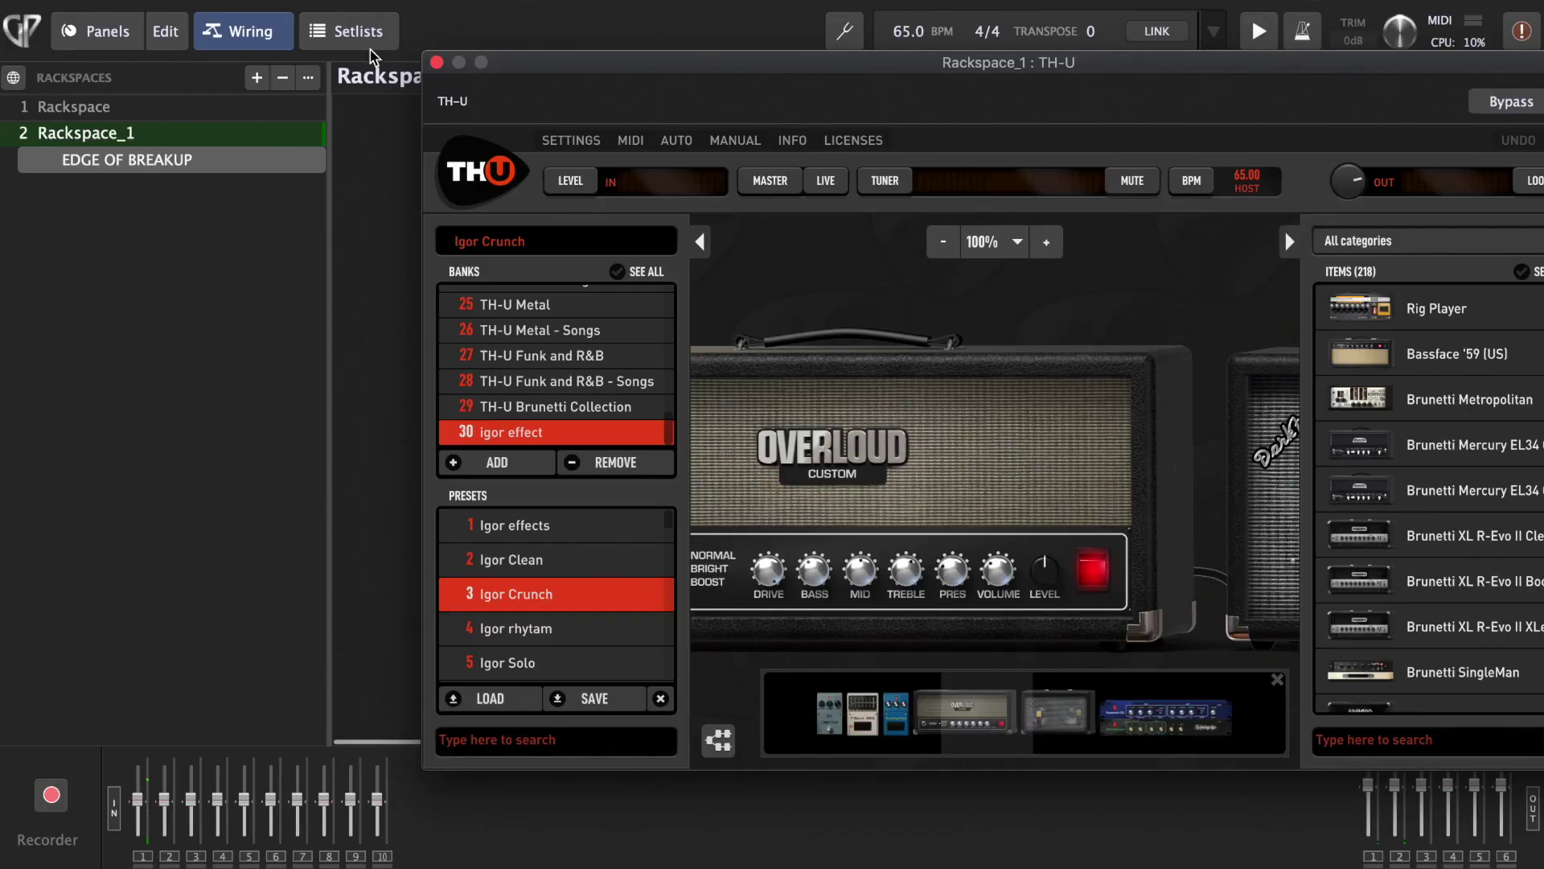
left_click(437, 63)
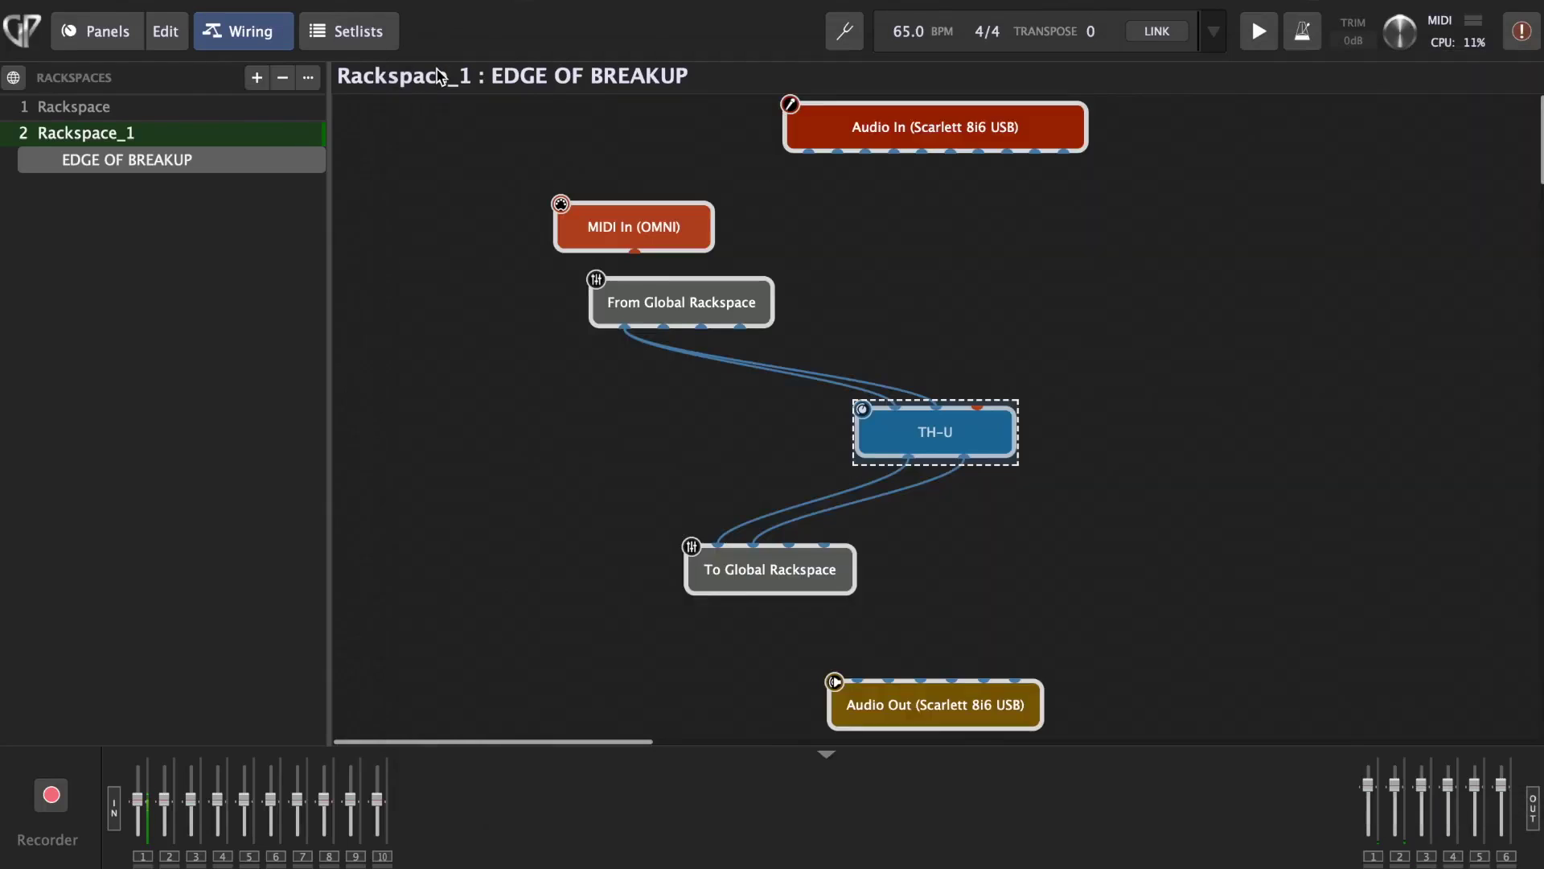
Duplicate Rackspace_1 and rename the new copy's variation to RHYTAM
right_click(131, 148)
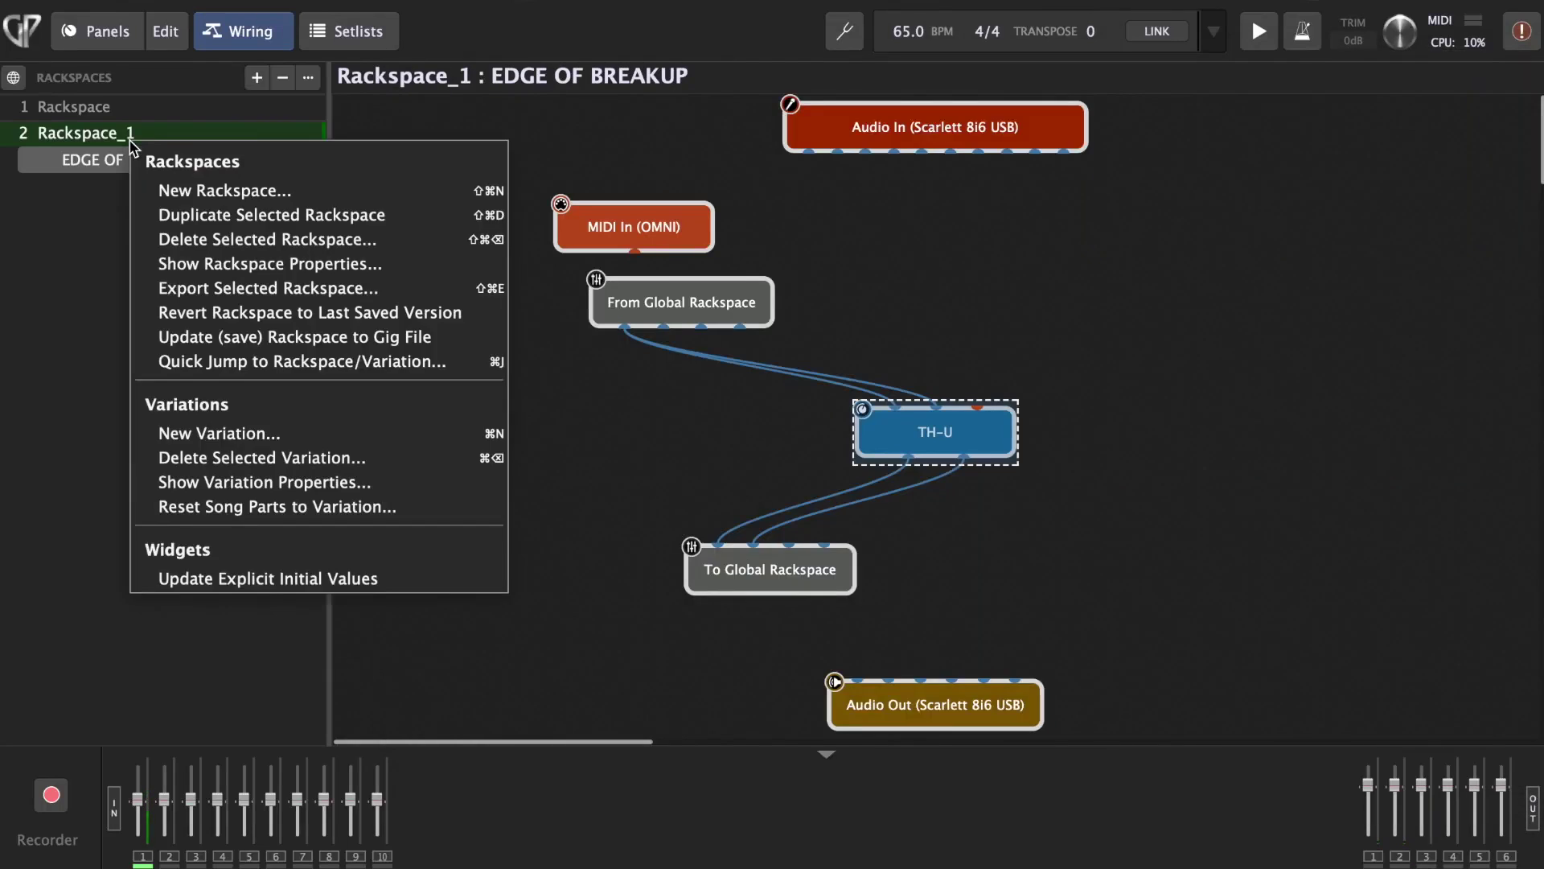
left_click(228, 214)
double_click(158, 193)
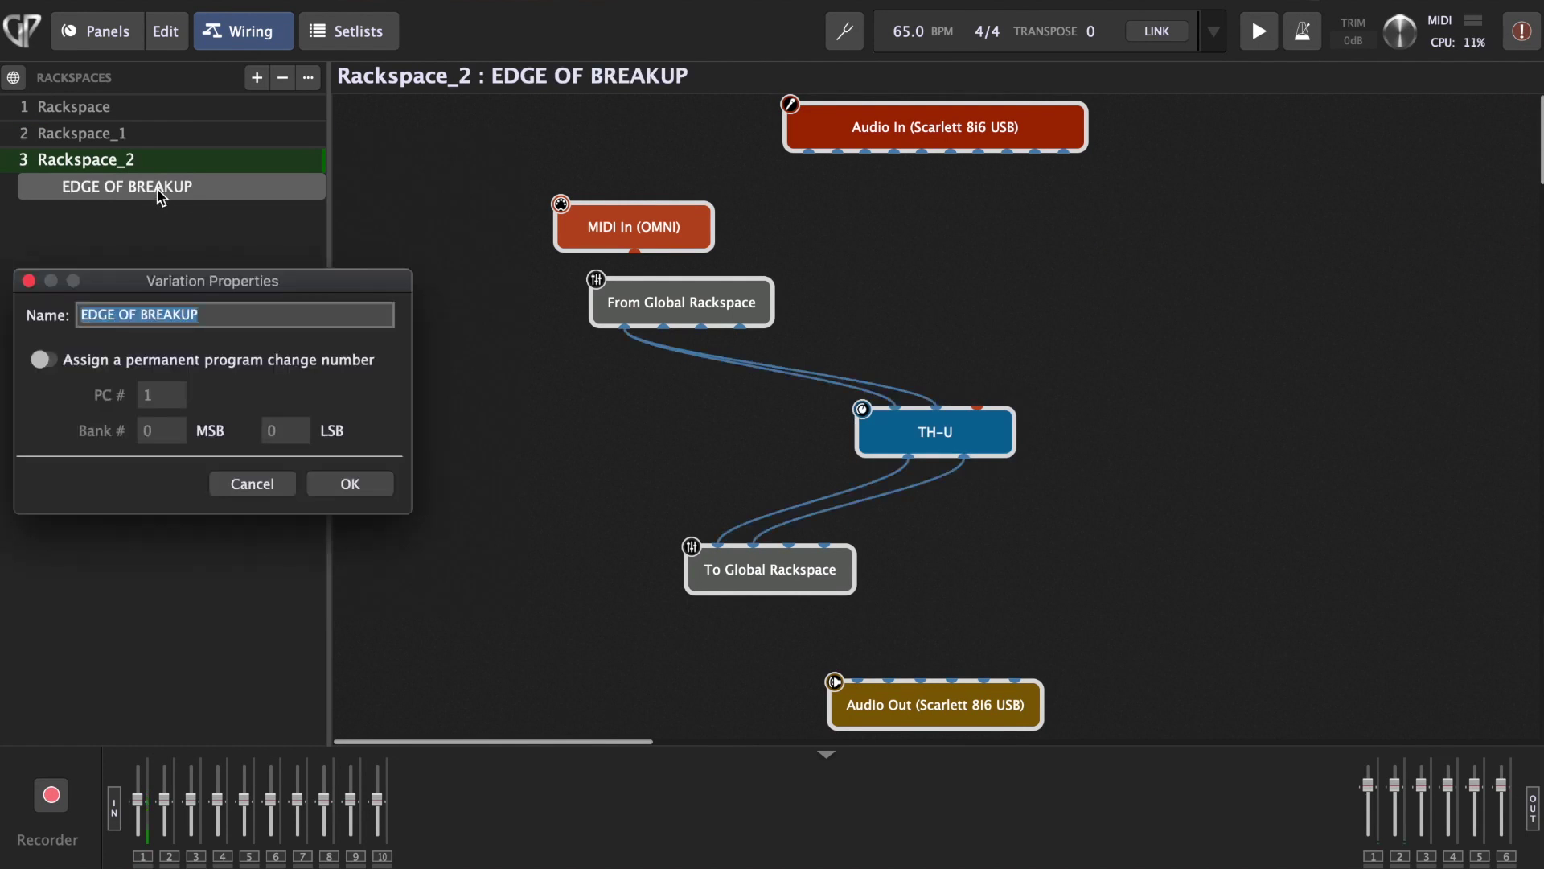
type("RHYTAM")
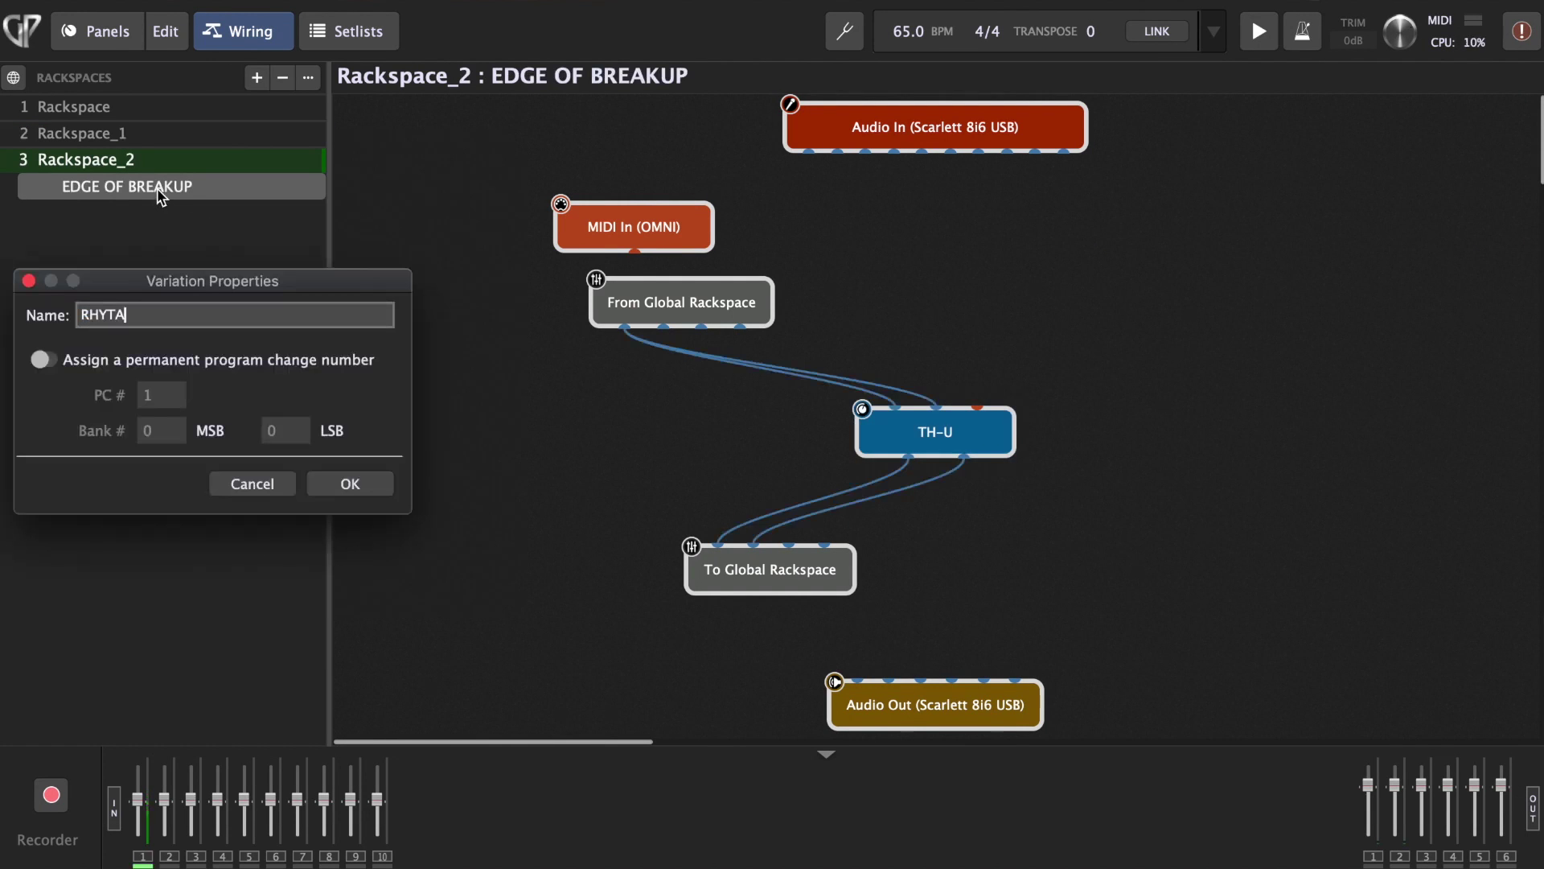
key("Return")
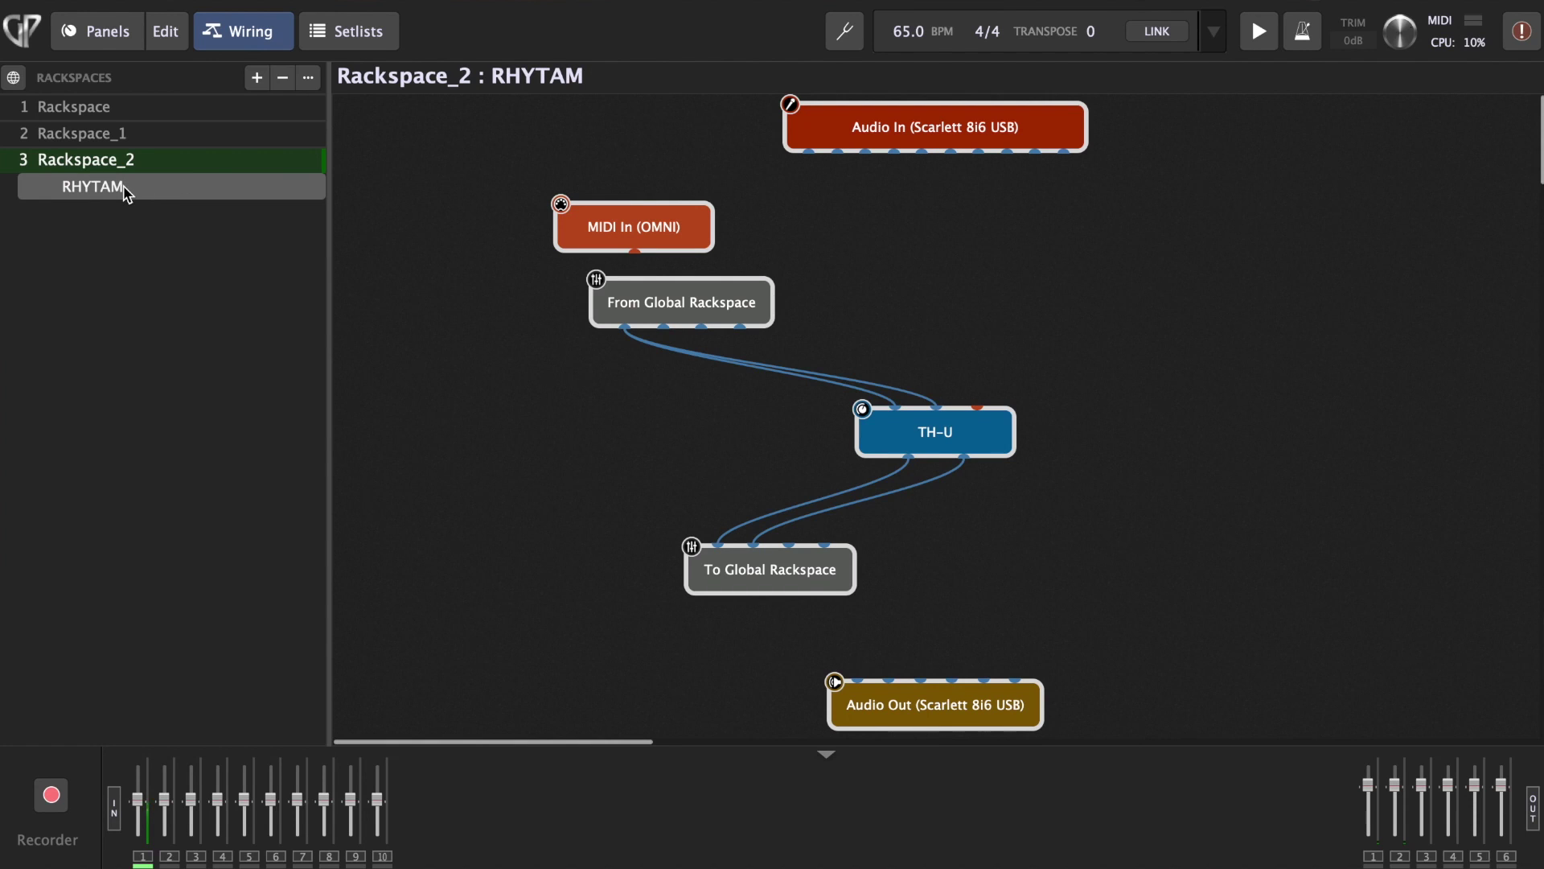
Load the Igor rhytam preset into the new rackspace's TH-U plugin
double_click(919, 434)
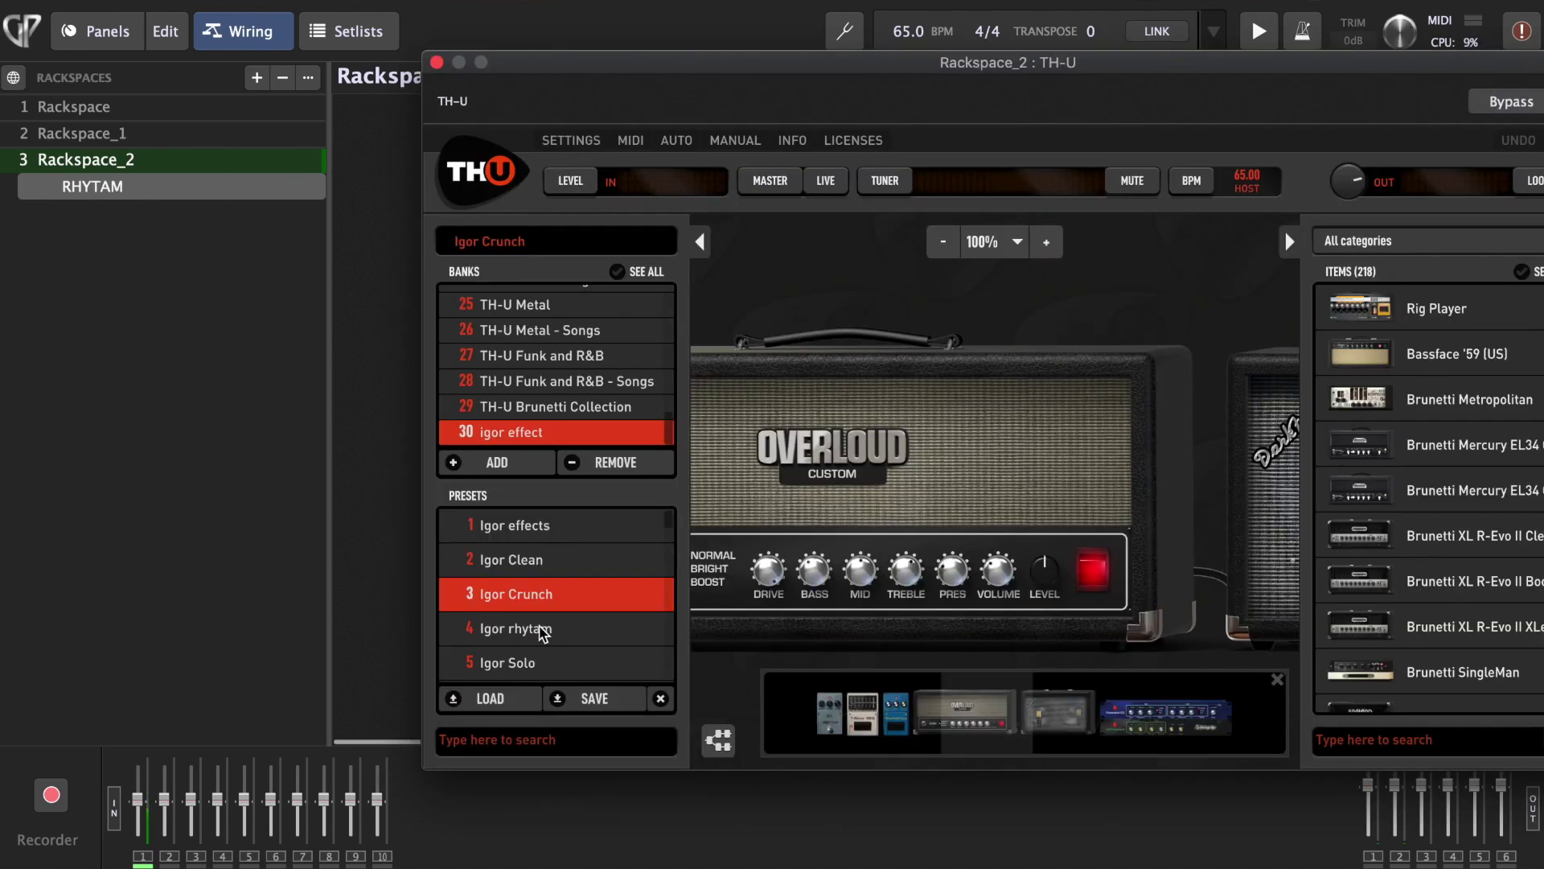
left_click(543, 629)
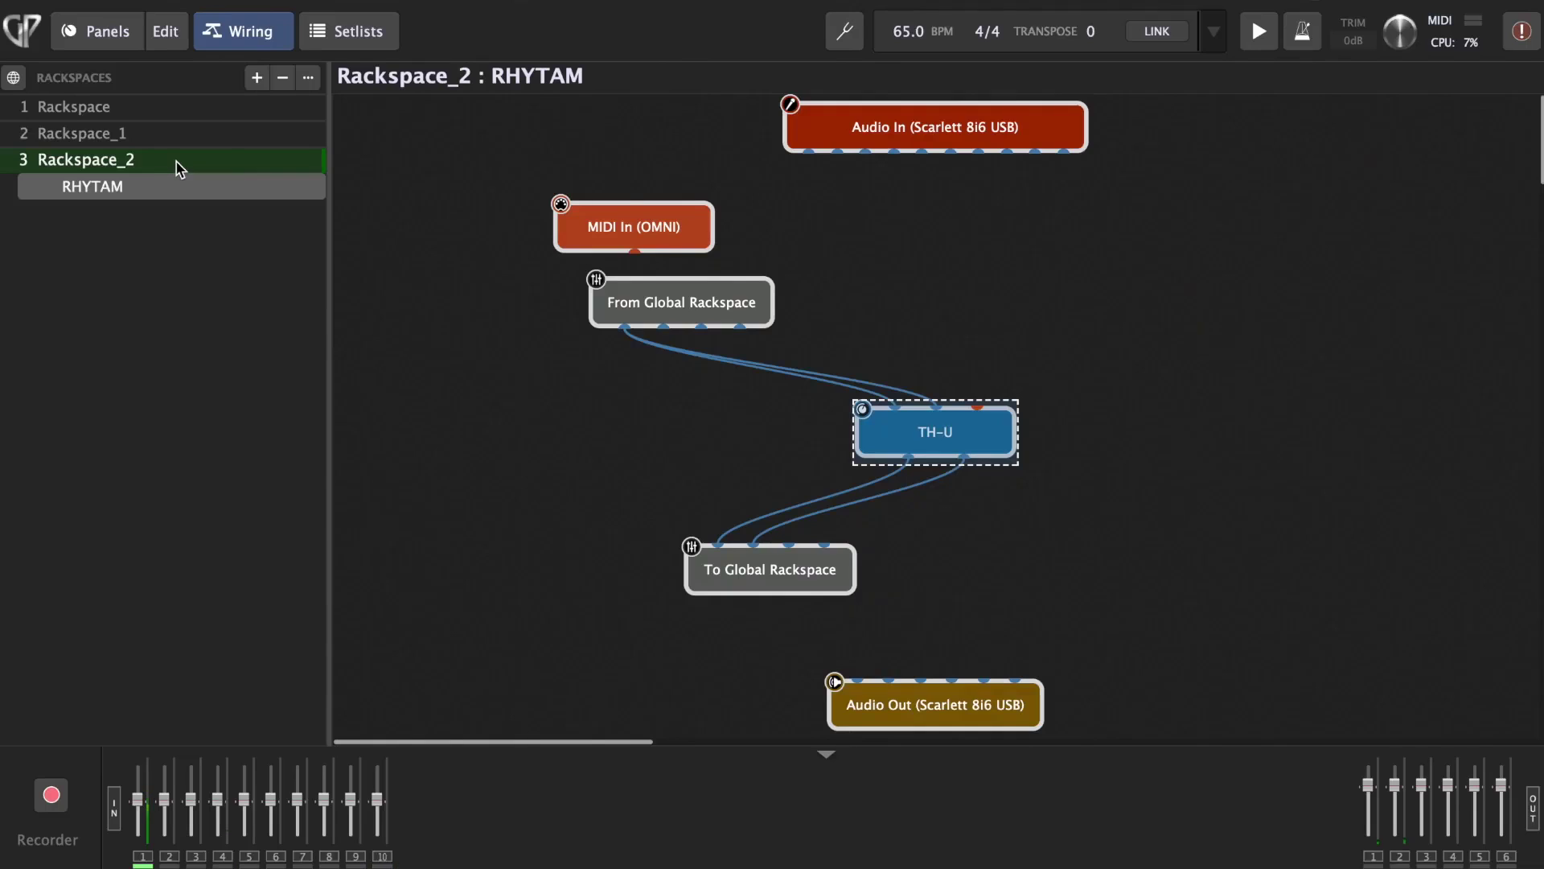
right_click(176, 164)
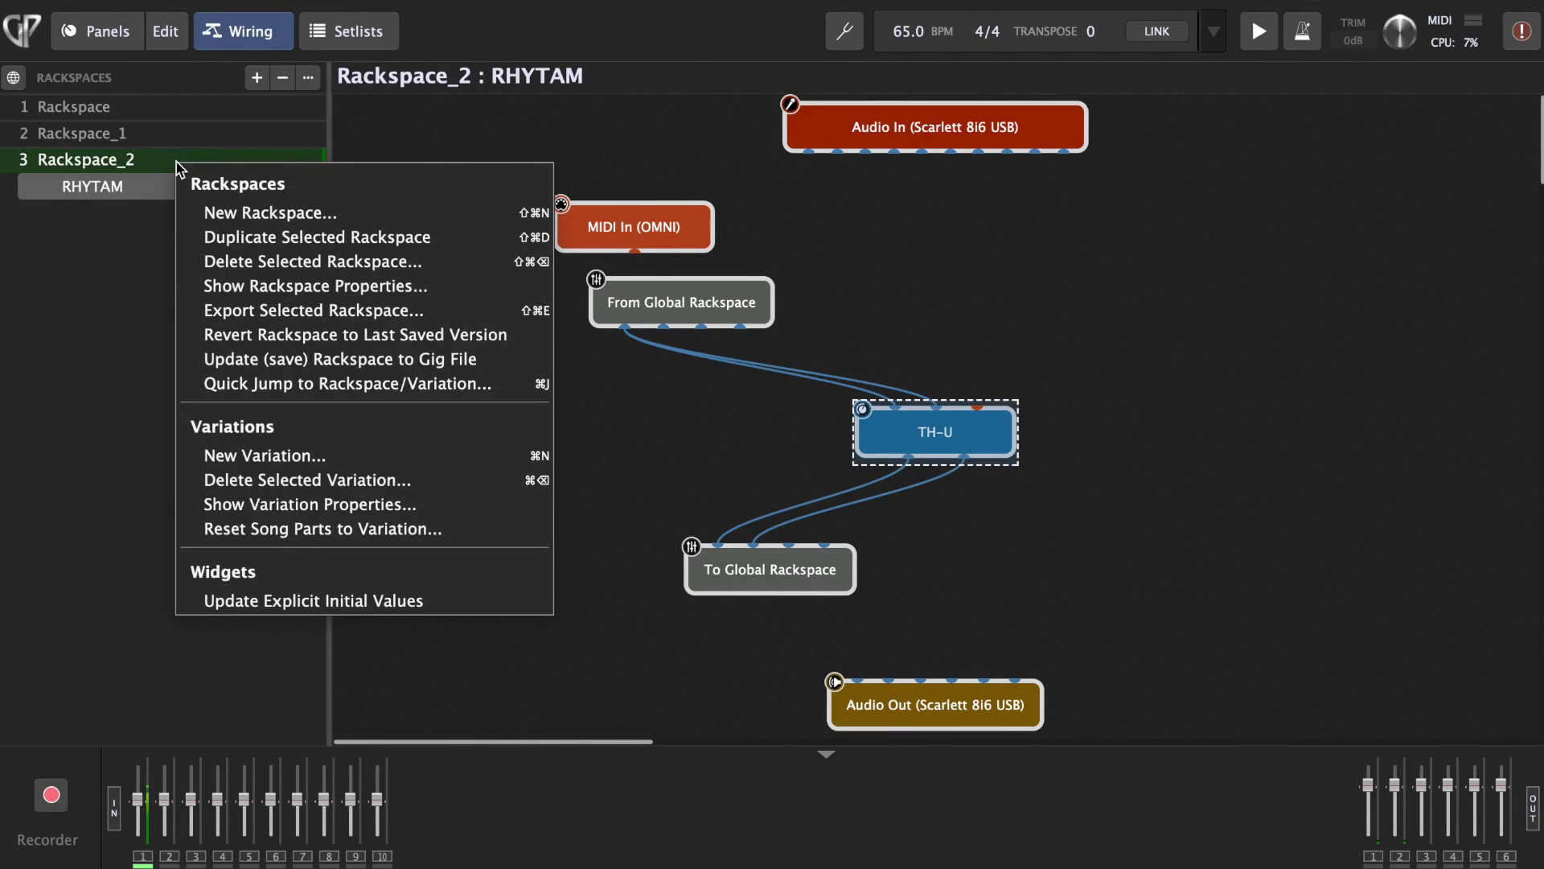
Duplicate Rackspace_2 and rename the copy's RHYTAM variation to SOLO
left_click(266, 237)
double_click(126, 214)
type("SOLO")
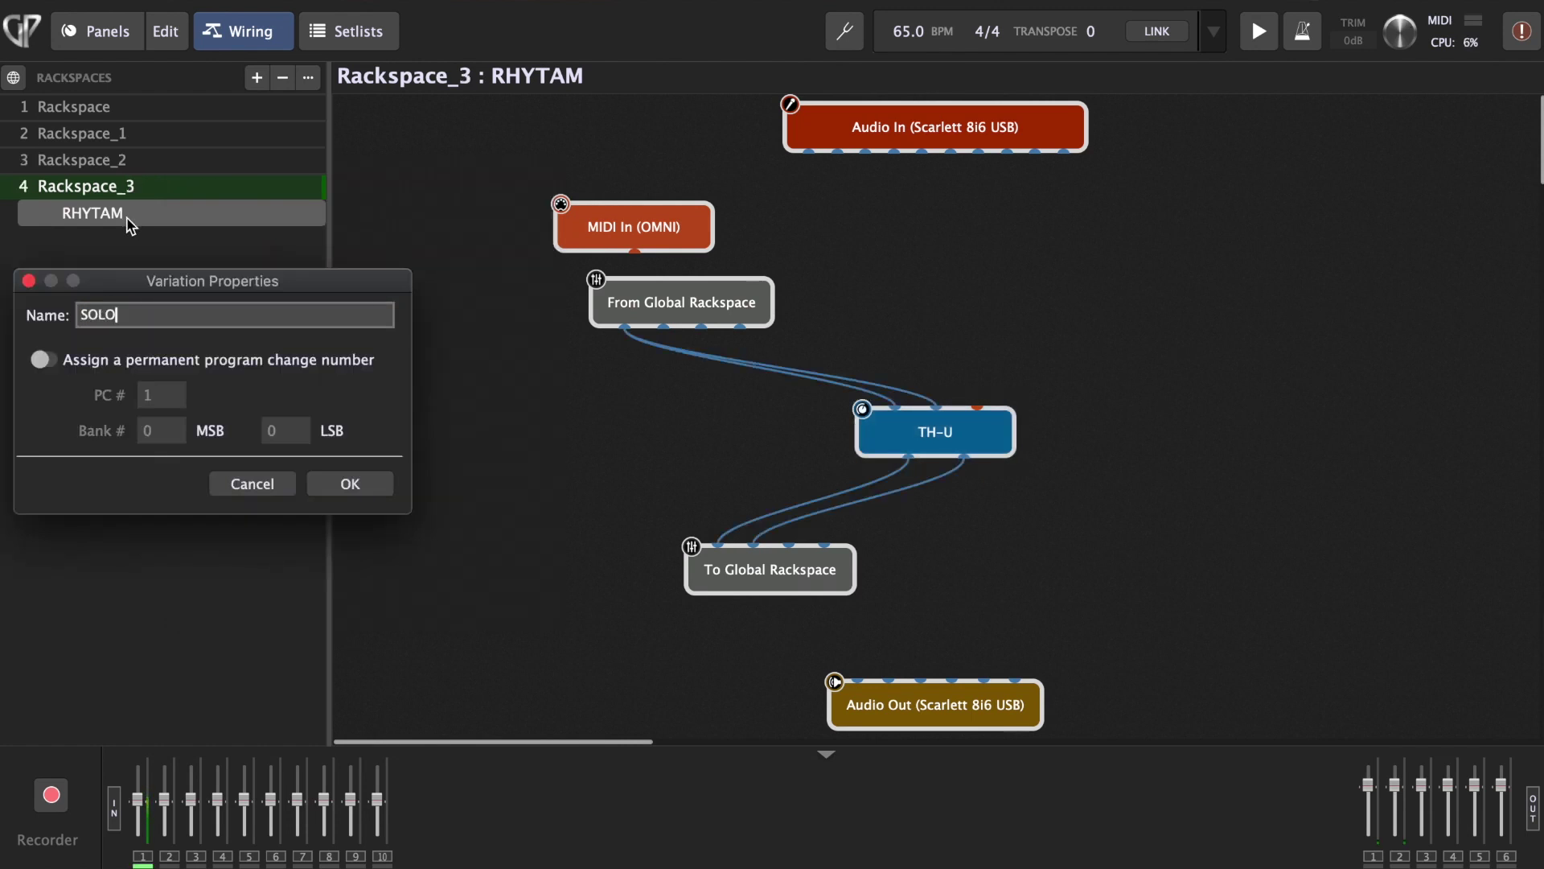
key("Return")
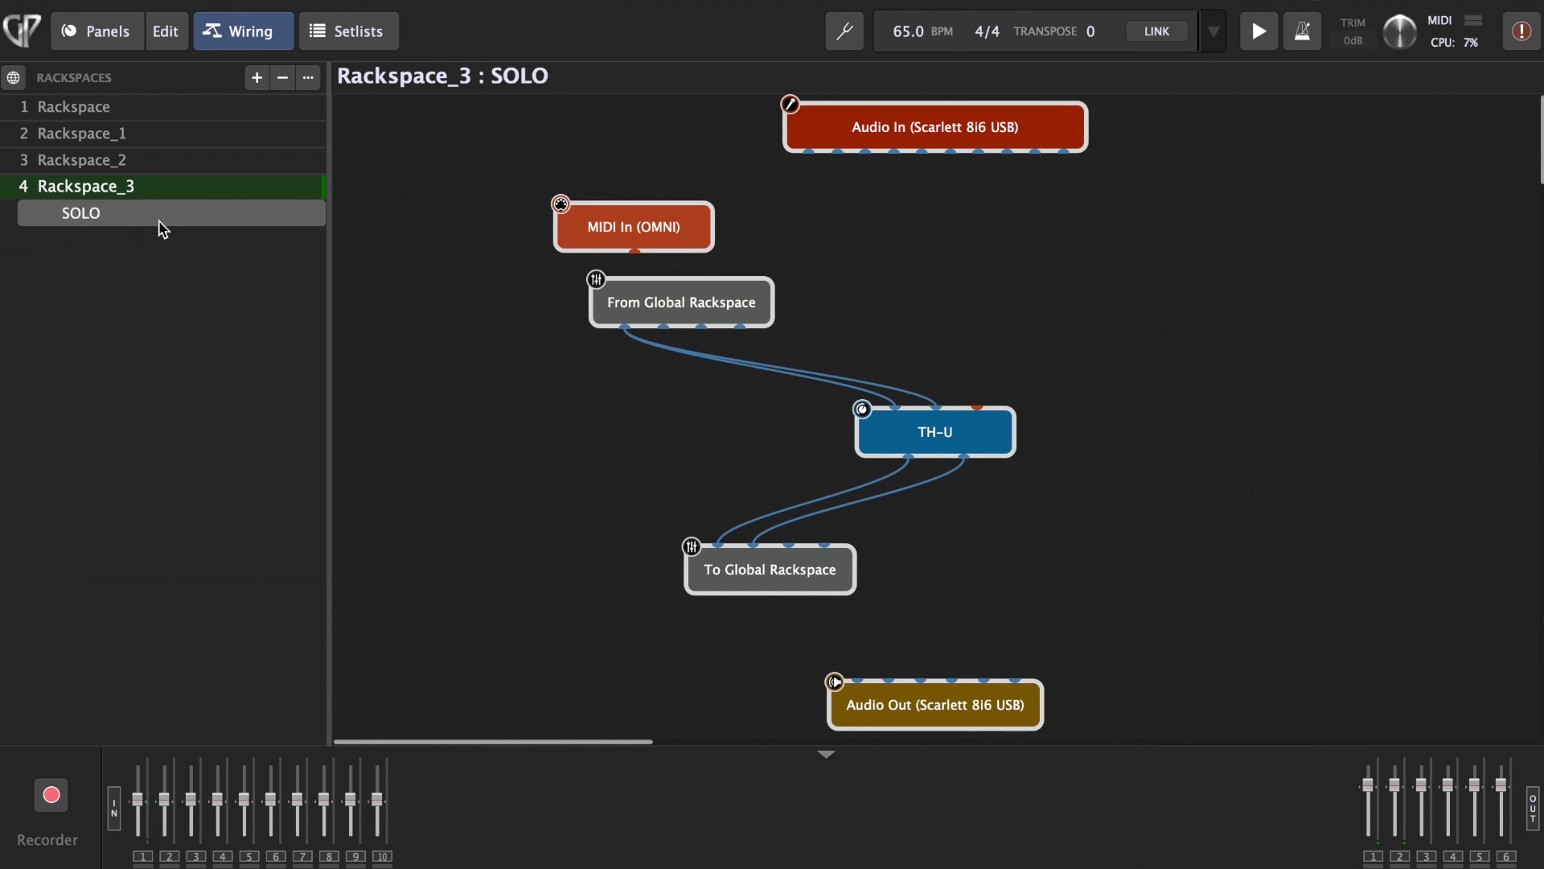
Load the Igor Solo preset into Rackspace_3's TH-U and close the editor
double_click(917, 441)
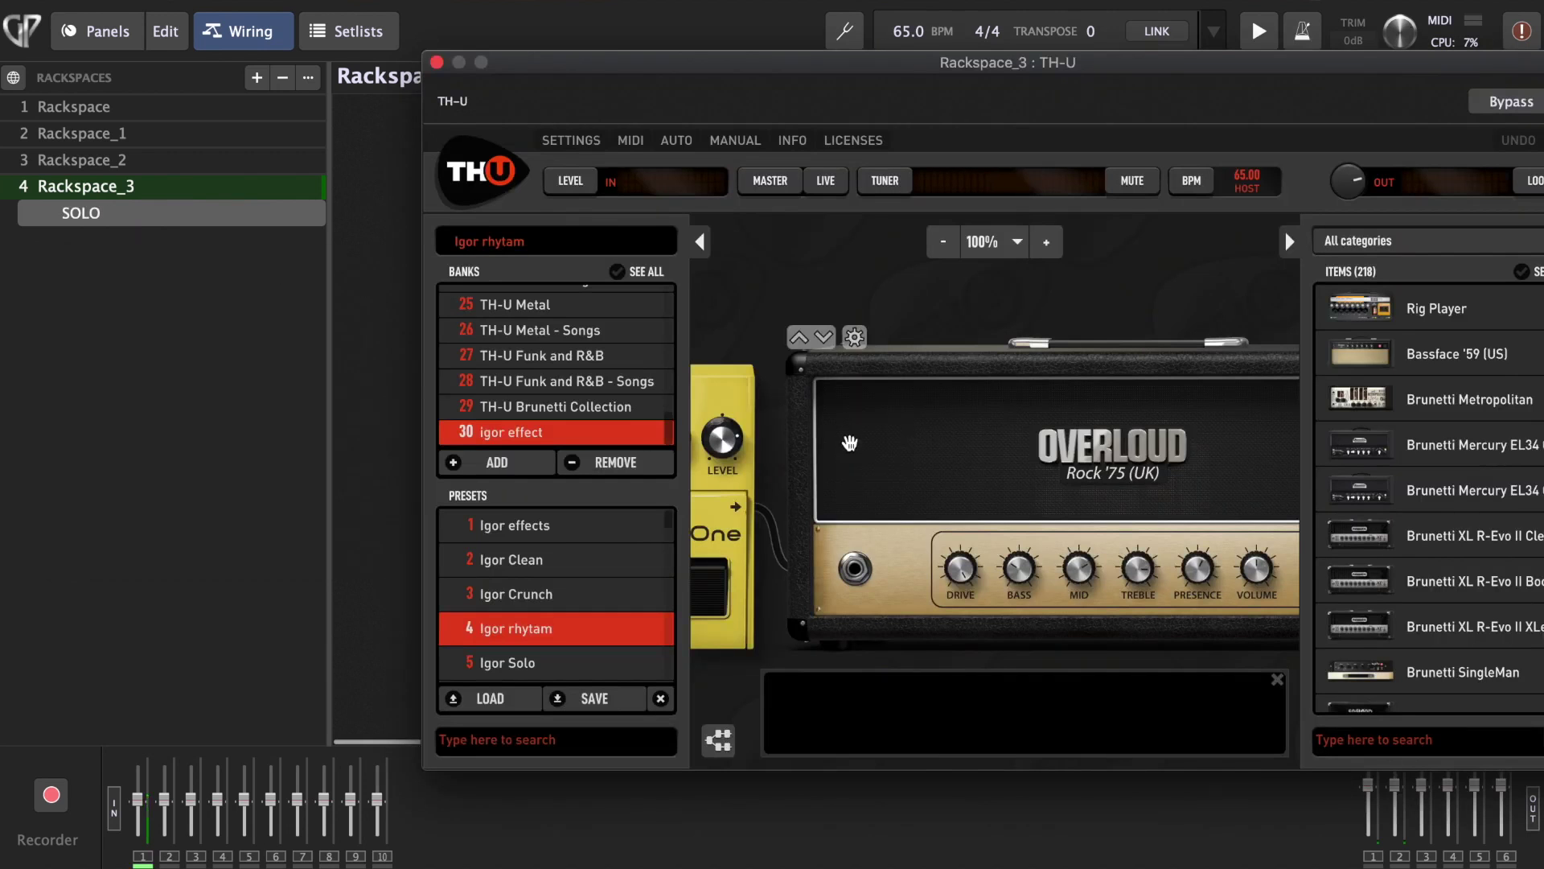
left_click(504, 664)
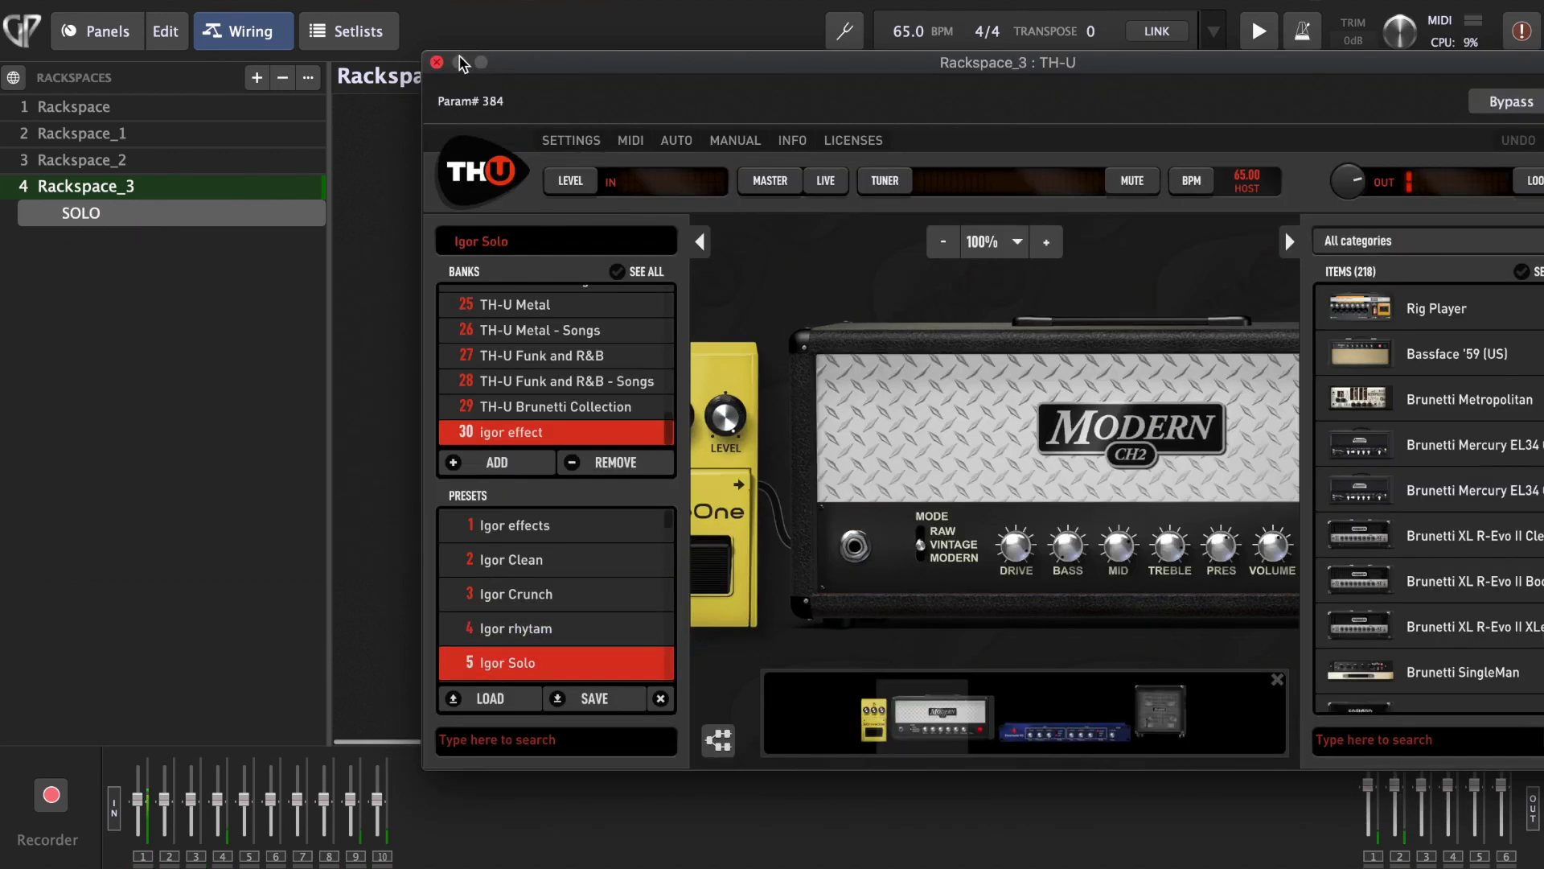
left_click(437, 62)
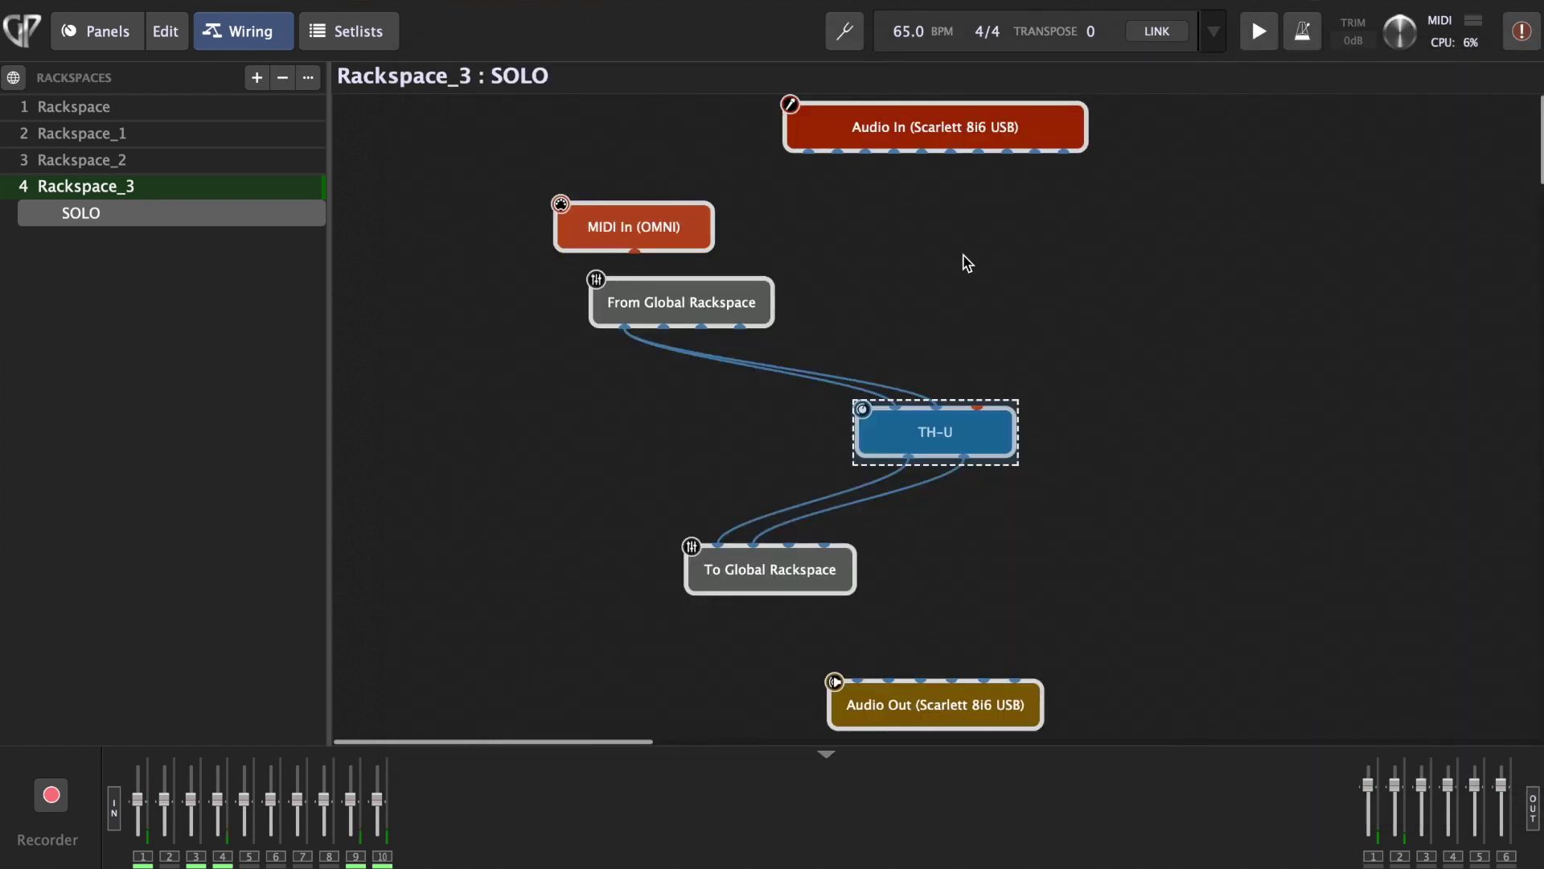